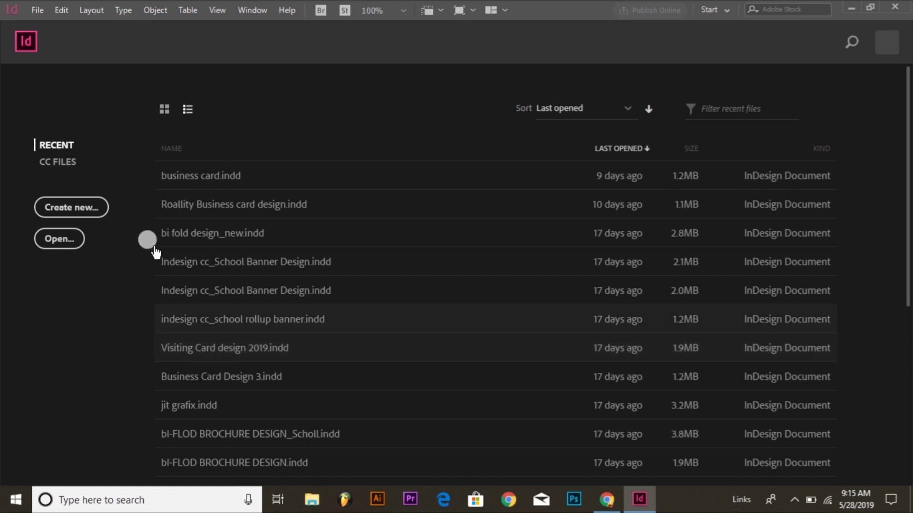
# Step: Start a new document, browse the preset tabs, pick the A4 Print preset and select its name
pyautogui.click(31, 13)
pyautogui.moveTo(57, 25)
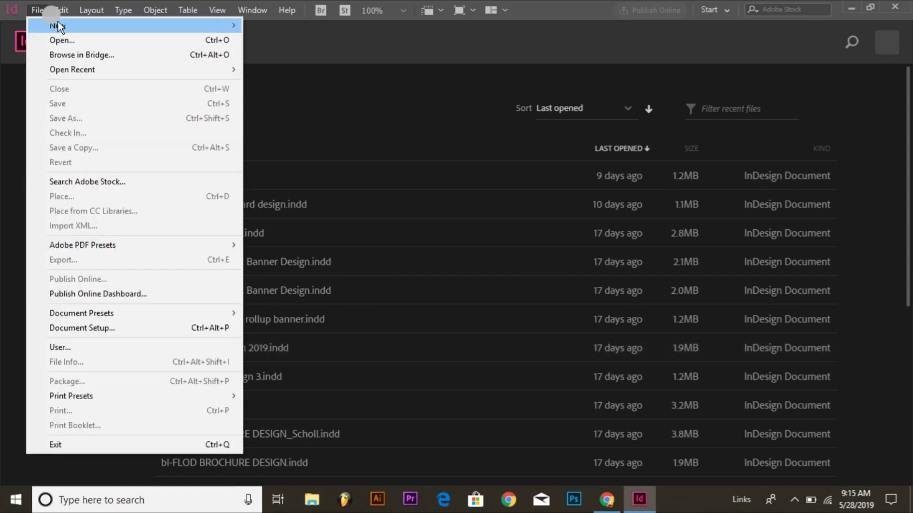
pyautogui.click(415, 49)
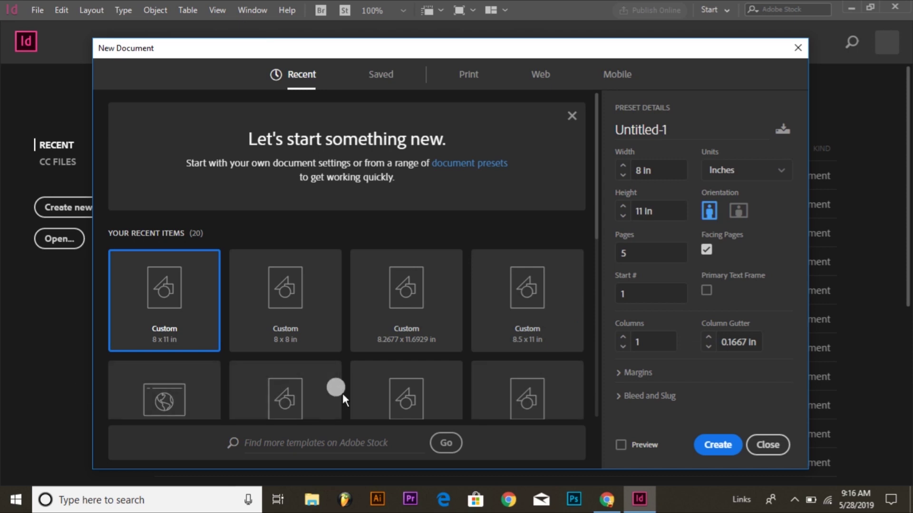
pyautogui.click(383, 74)
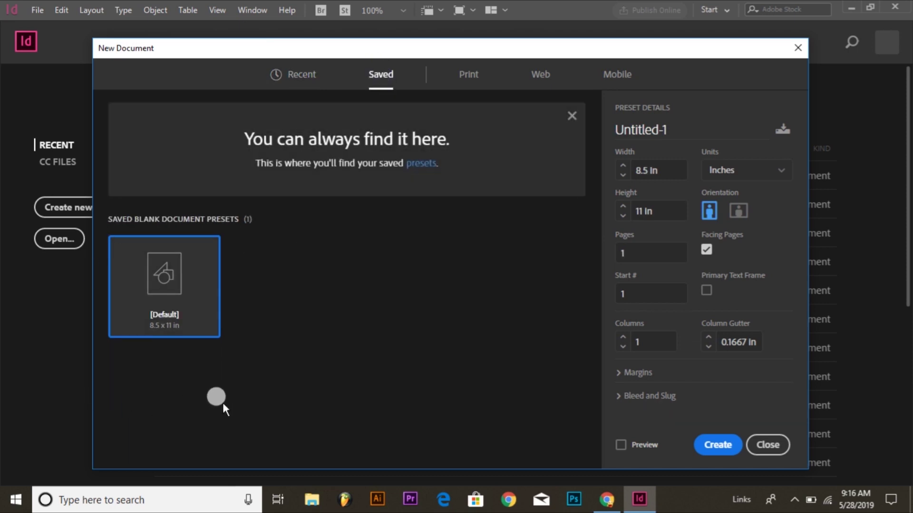
pyautogui.click(473, 80)
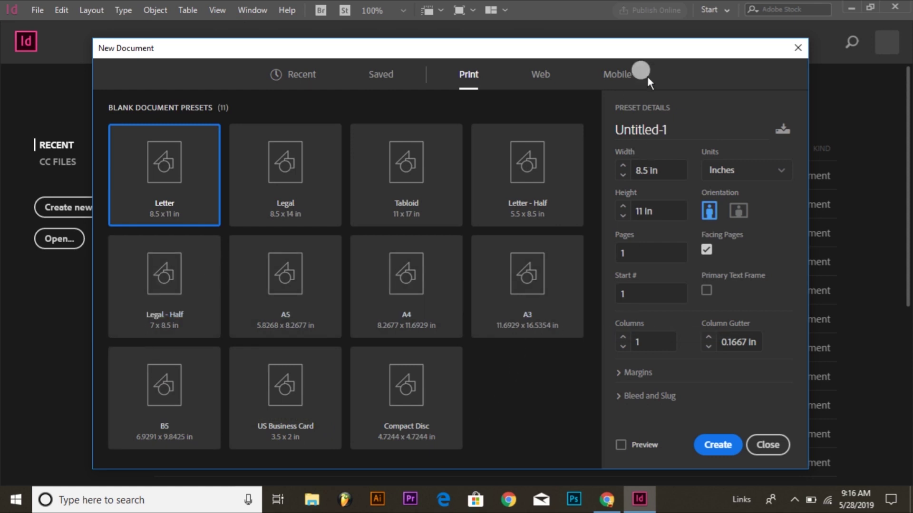
pyautogui.click(618, 74)
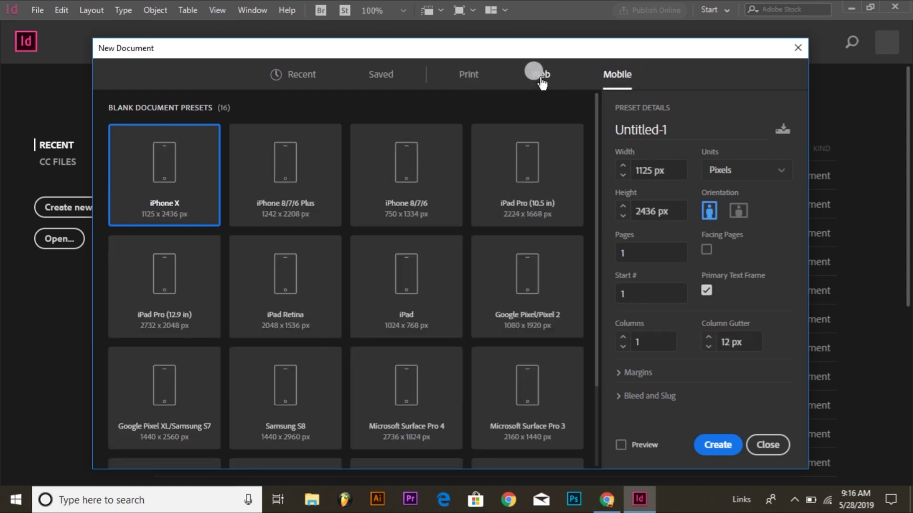
pyautogui.click(541, 76)
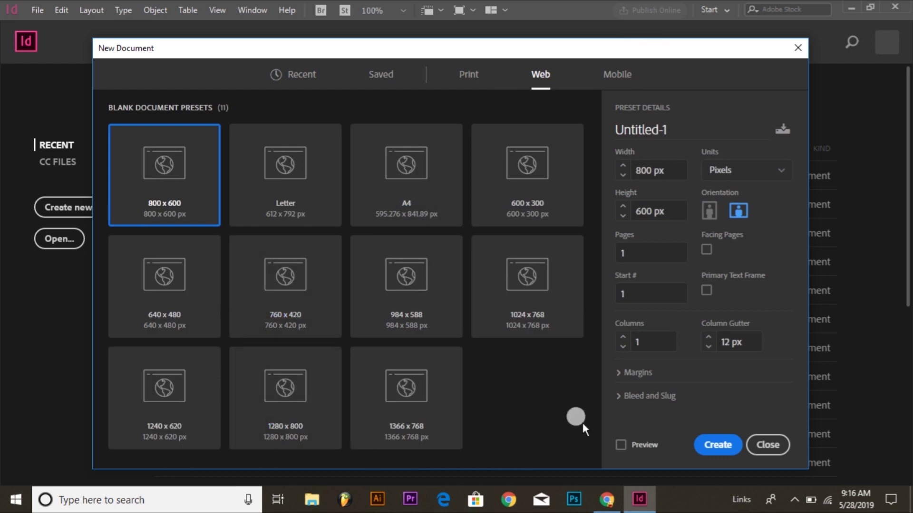
pyautogui.click(467, 74)
pyautogui.click(386, 325)
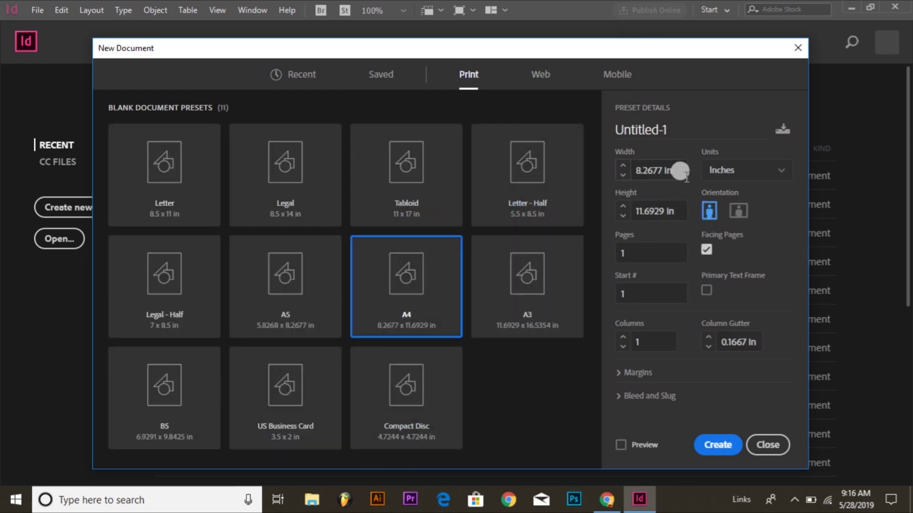
pyautogui.click(683, 130)
pyautogui.doubleClick(678, 128)
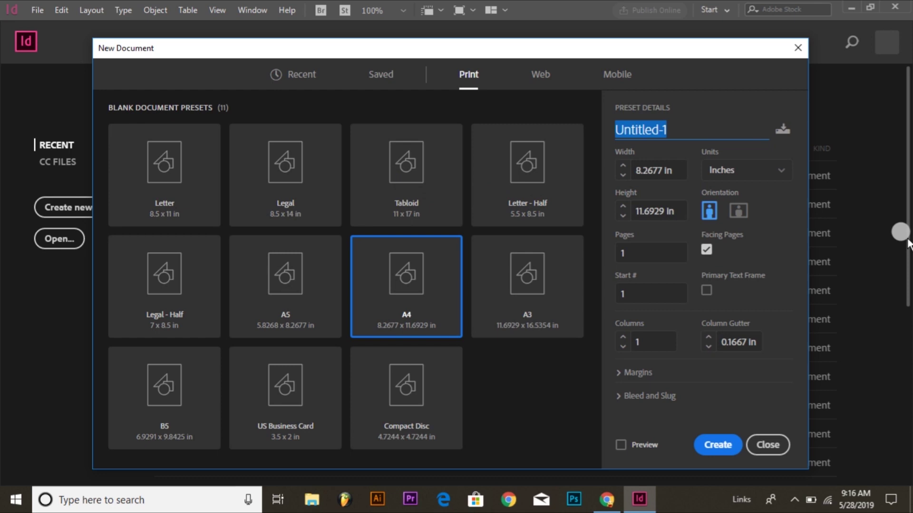
# Step: Name the document 'Indesign cc Tutorials', in portrait orientation with 5 facing pages
pyautogui.write('Indes')
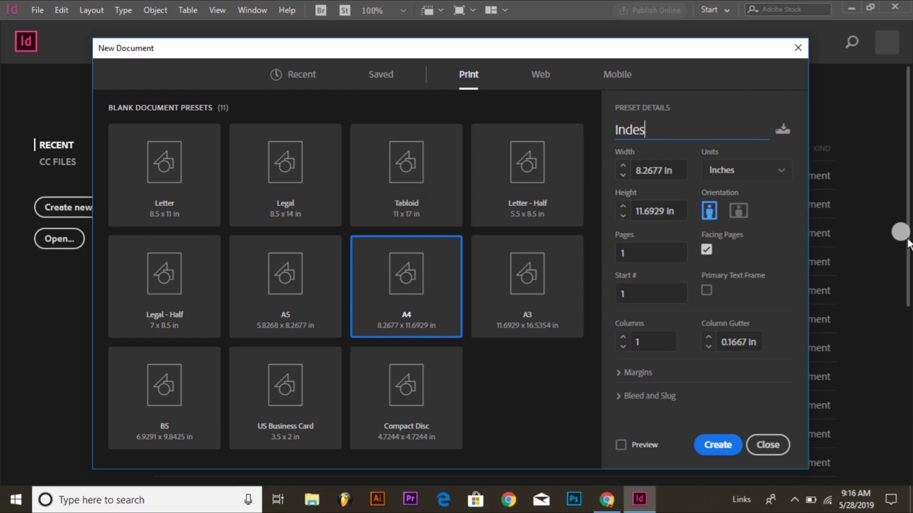
pyautogui.write('ign cc Tutorials')
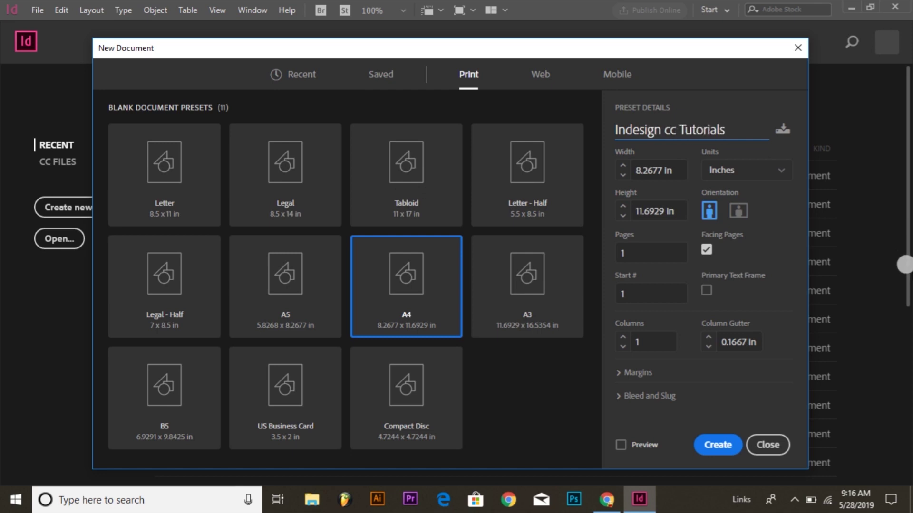
pyautogui.click(632, 165)
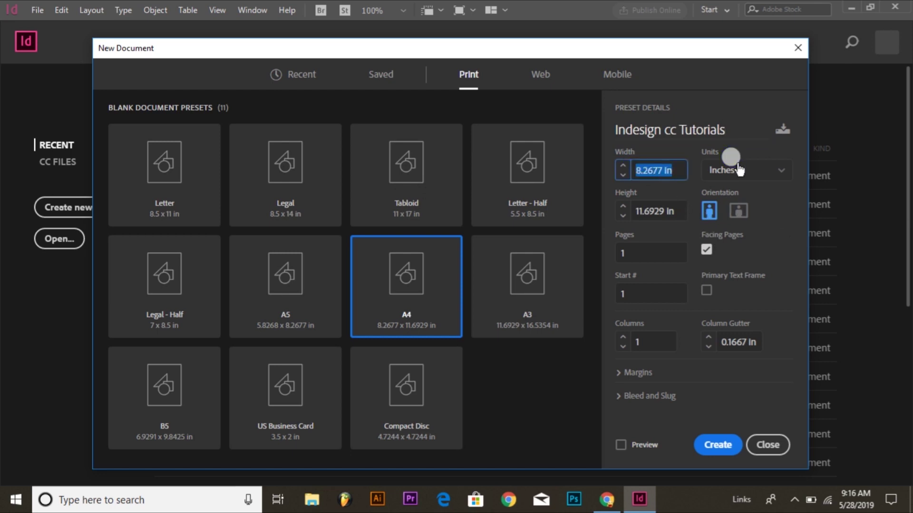
pyautogui.click(635, 212)
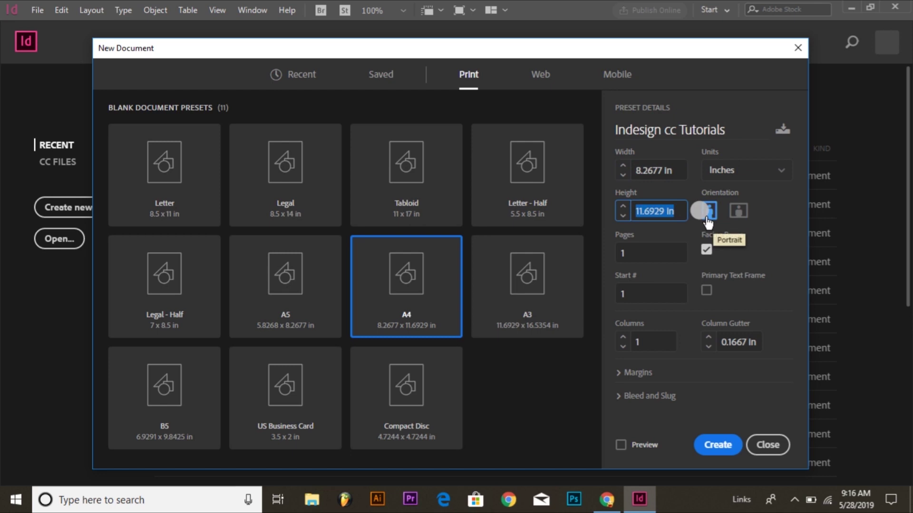
pyautogui.click(739, 214)
pyautogui.click(710, 213)
pyautogui.click(634, 253)
pyautogui.write('5')
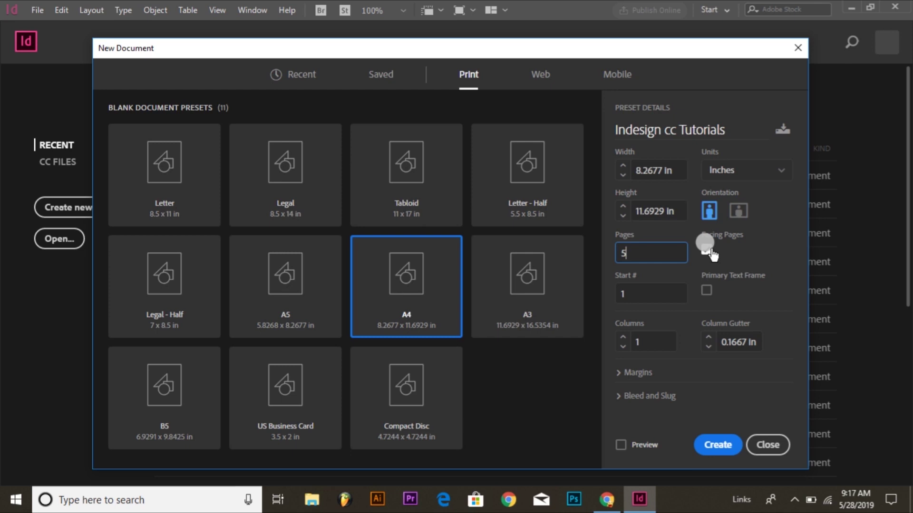
pyautogui.click(706, 250)
# Step: Set the document to 3 columns with a 0.25 in gutter
pyautogui.click(645, 341)
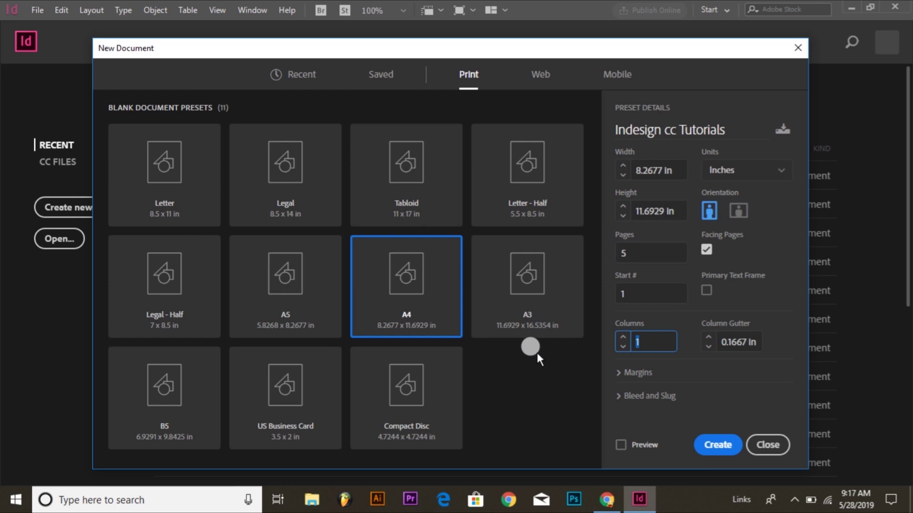
pyautogui.click(638, 341)
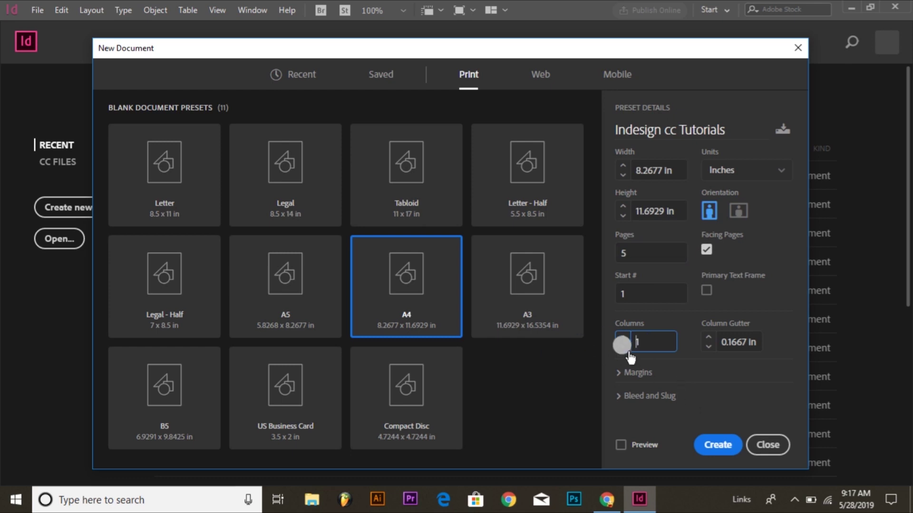
pyautogui.click(622, 336)
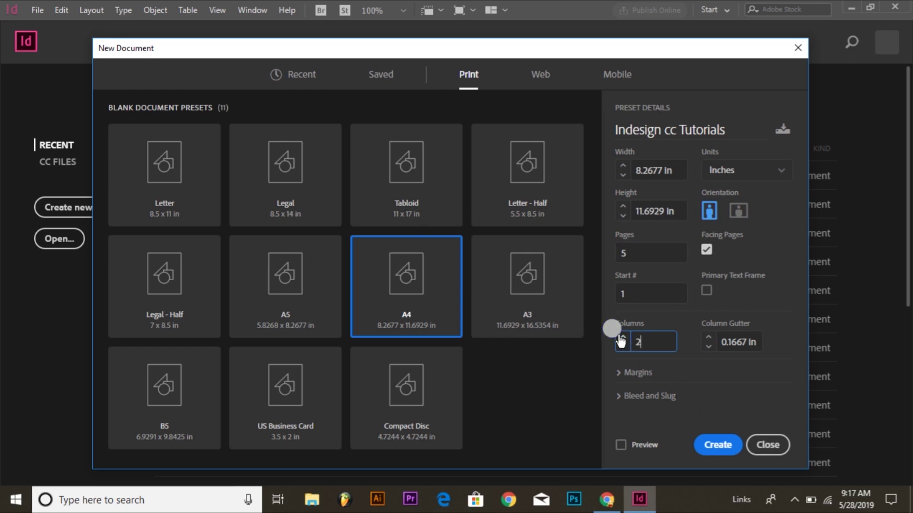
pyautogui.click(757, 338)
pyautogui.press('BackSpace')
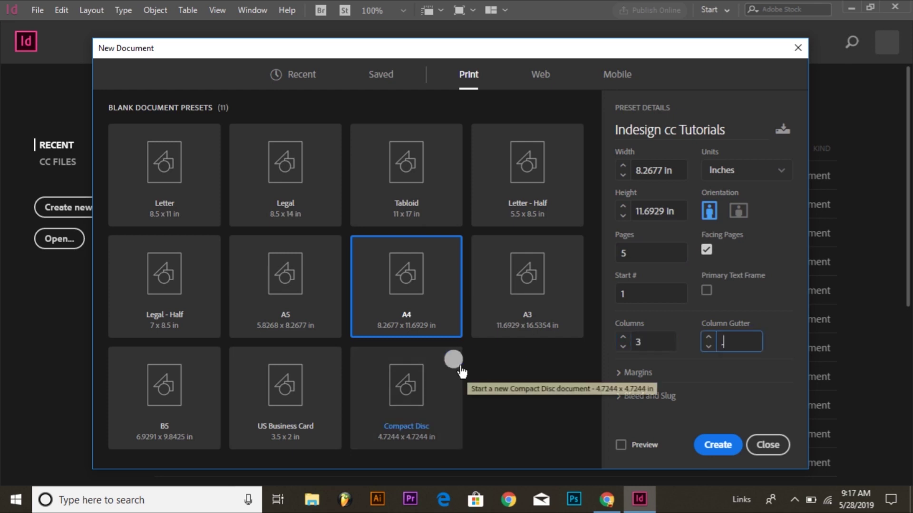
pyautogui.write('25')
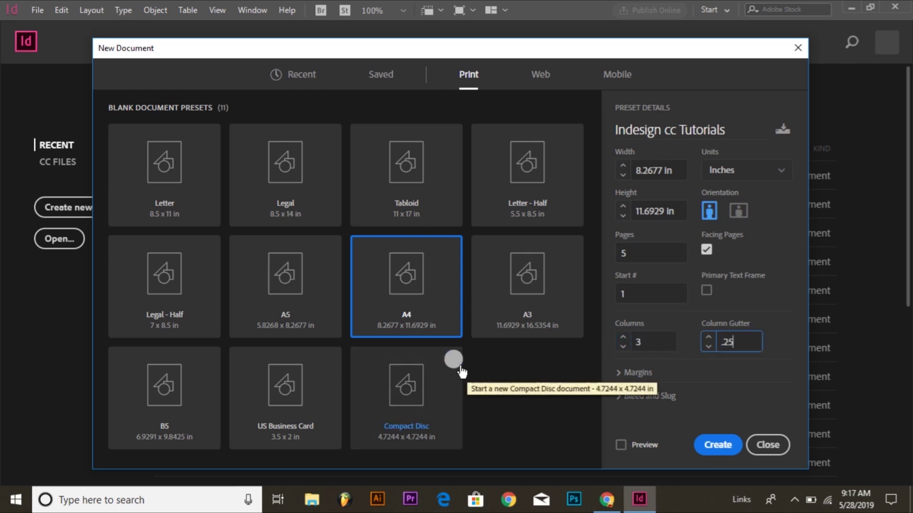
pyautogui.click(725, 405)
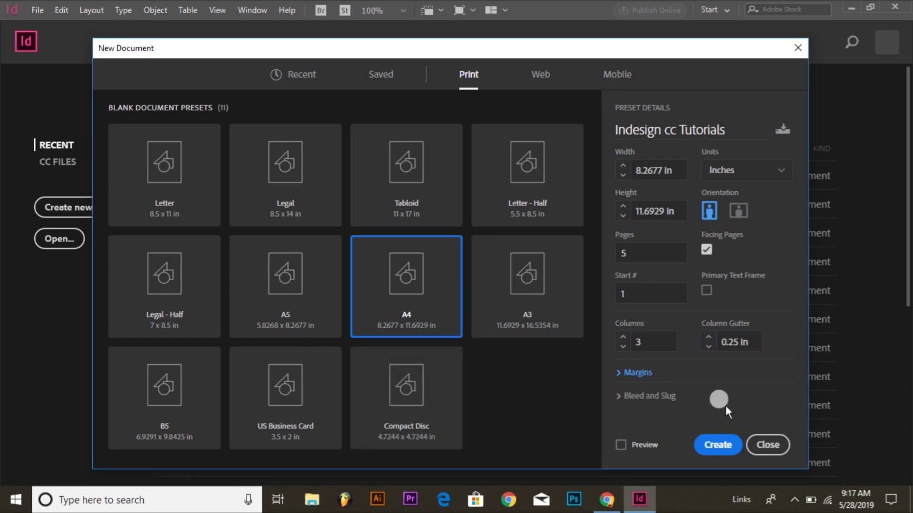
# Step: Set a 3 mm bleed on all sides and create the document
pyautogui.click(611, 372)
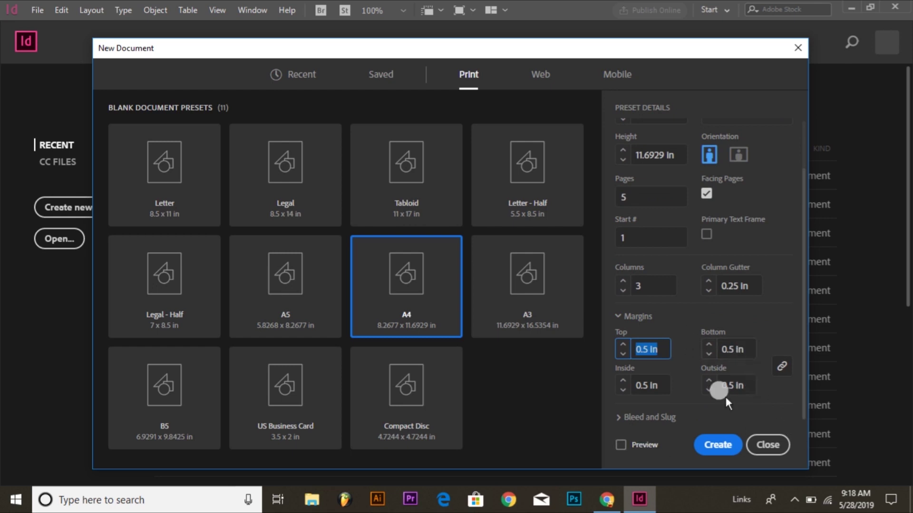
pyautogui.click(618, 418)
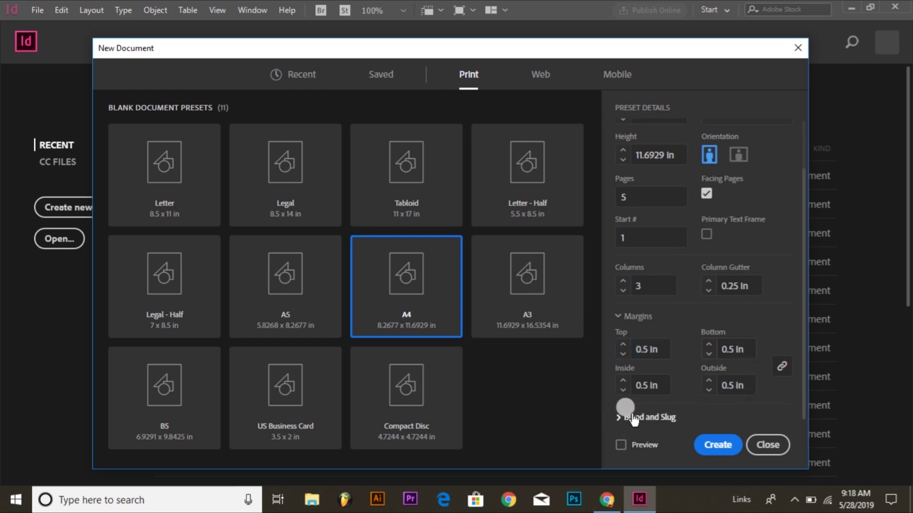
pyautogui.click(649, 284)
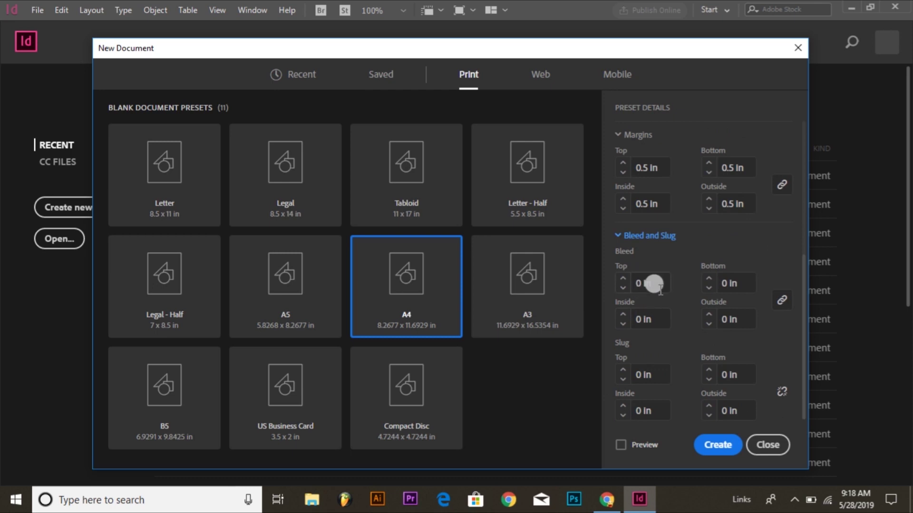
pyautogui.write('3mm')
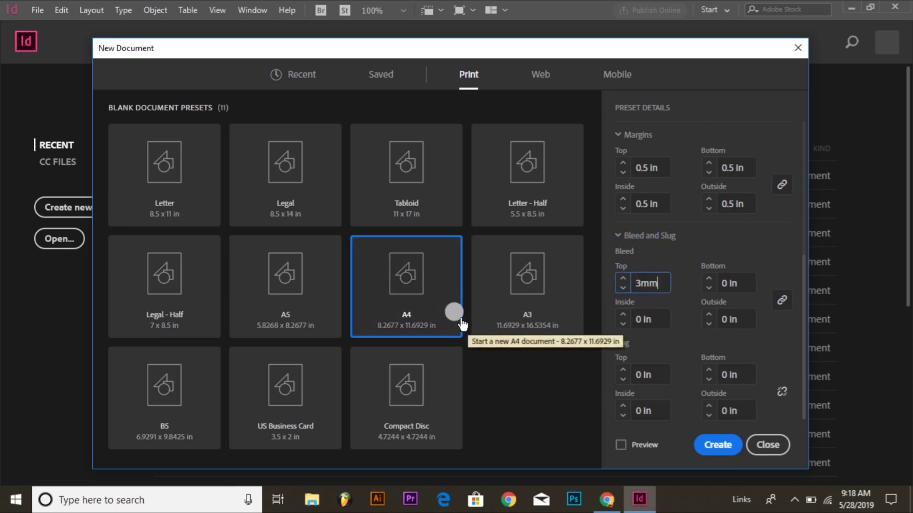
pyautogui.press('Tab')
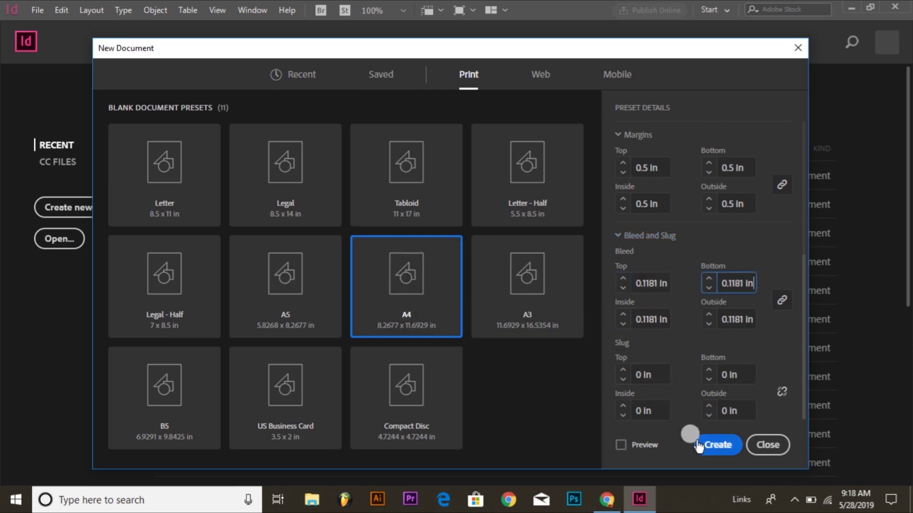
pyautogui.click(720, 447)
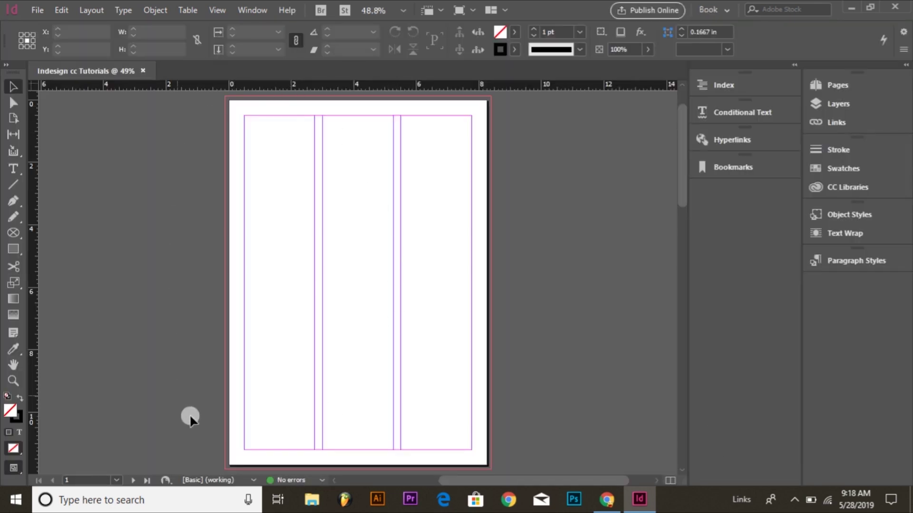
pyautogui.scroll(-5, 567, 380)
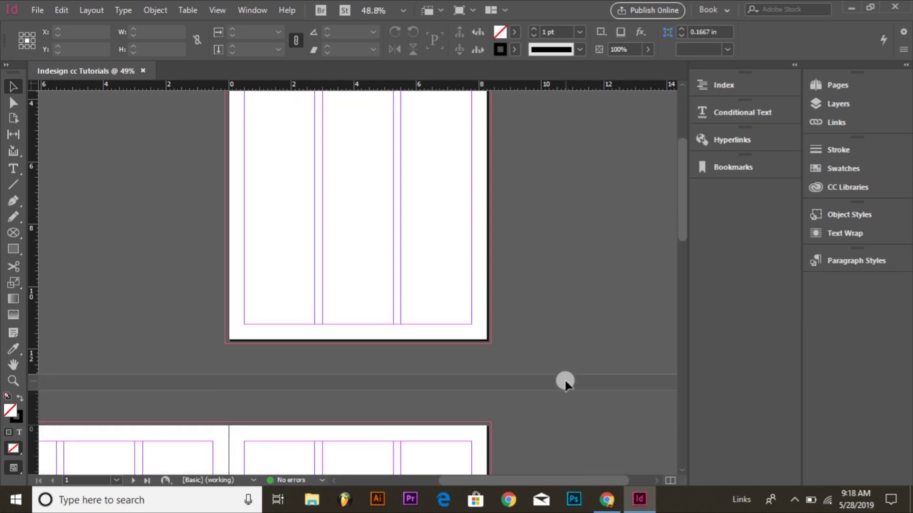
pyautogui.scroll(-5, 353, 402)
pyautogui.moveTo(353, 401); pyautogui.dragTo(454, 219)
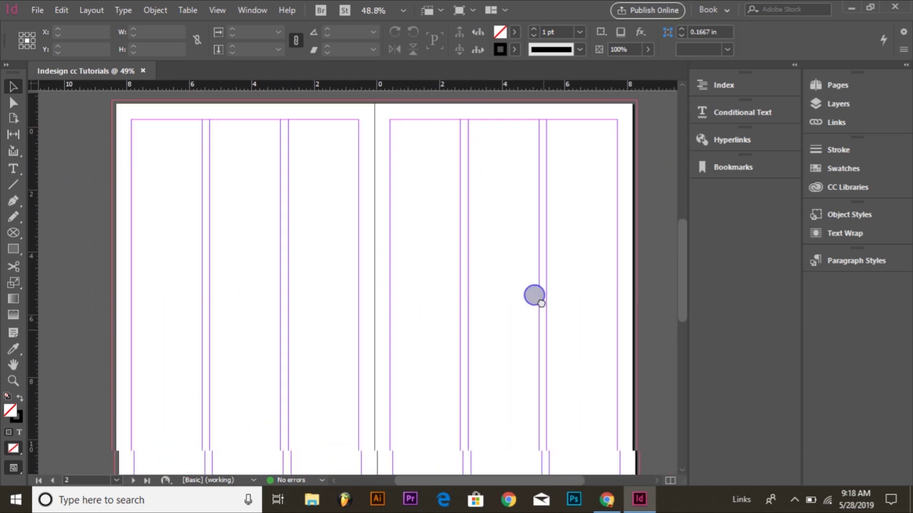
pyautogui.scroll(2, 534, 296)
pyautogui.scroll(3, 518, 318)
pyautogui.scroll(3, 501, 373)
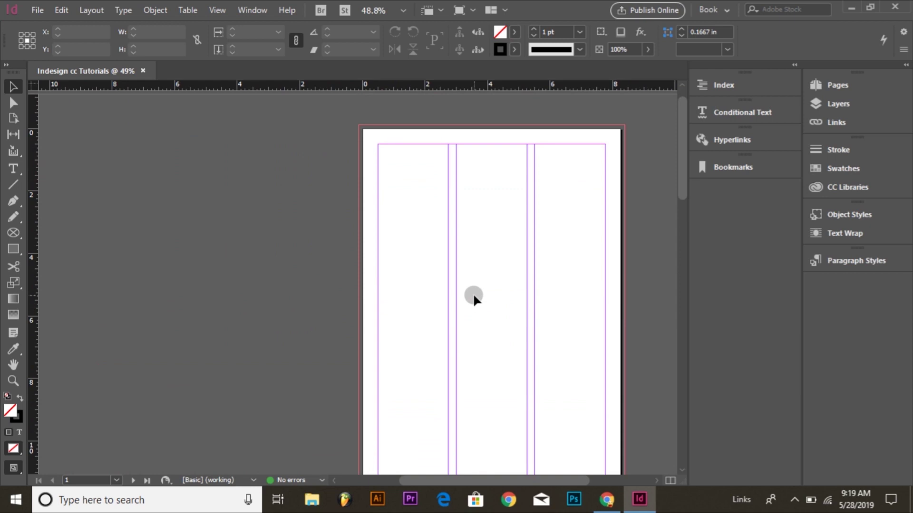
pyautogui.scroll(-2, 456, 212)
pyautogui.scroll(-3, 417, 240)
pyautogui.scroll(-3, 220, 320)
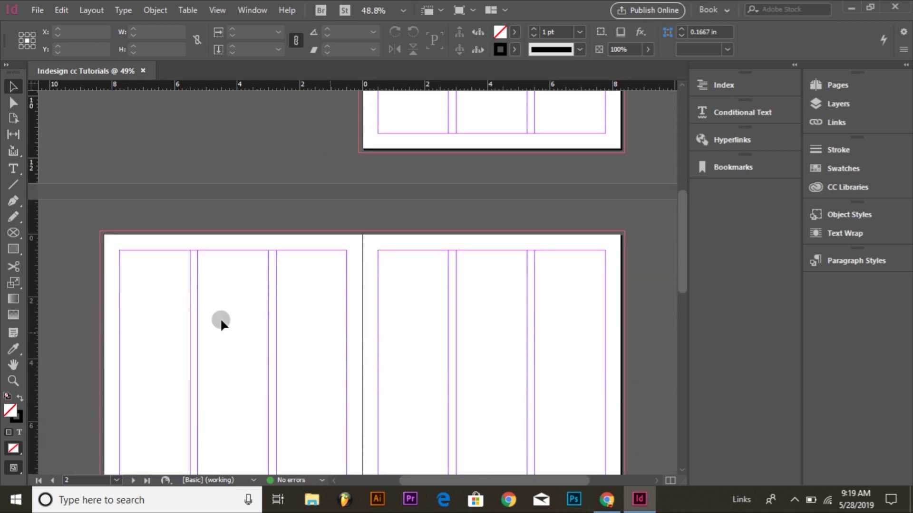
pyautogui.scroll(-2, 434, 328)
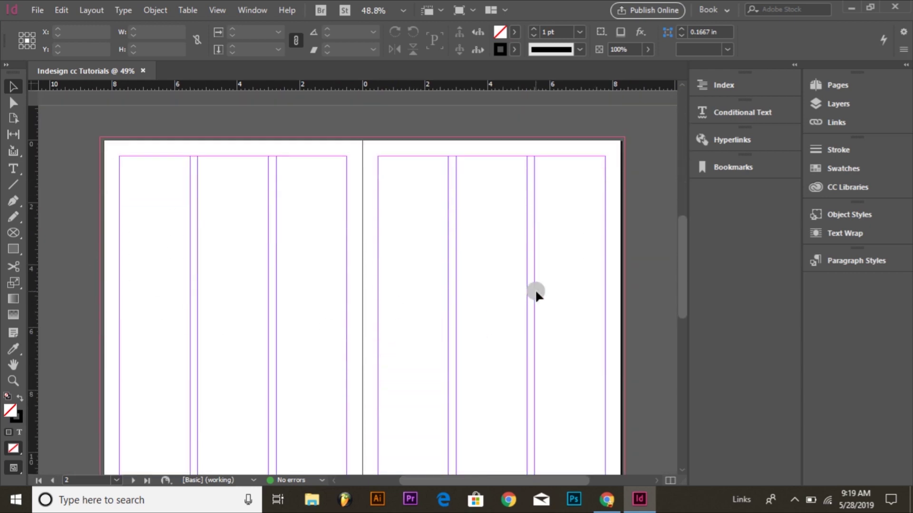
pyautogui.scroll(-4, 492, 308)
pyautogui.scroll(-4, 143, 332)
pyautogui.scroll(-3, 492, 350)
pyautogui.scroll(1, 490, 352)
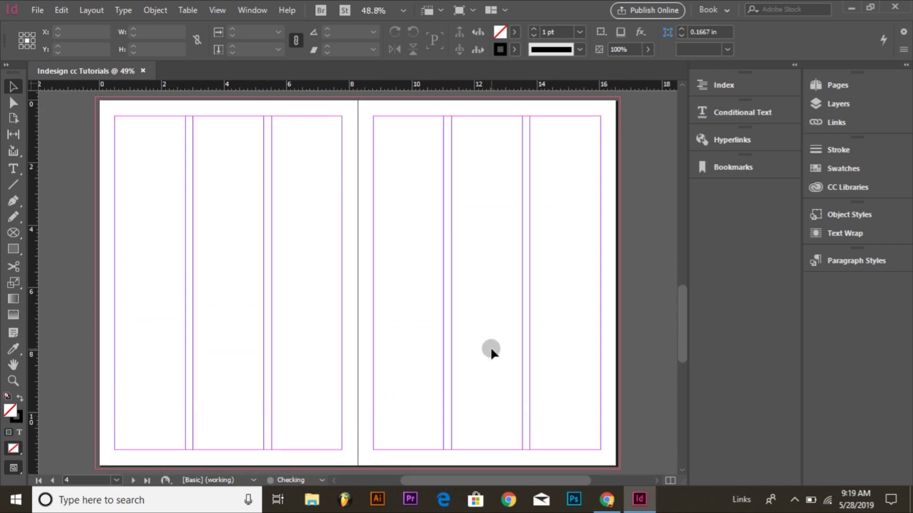
pyautogui.scroll(-4, 506, 310)
pyautogui.scroll(-3, 476, 374)
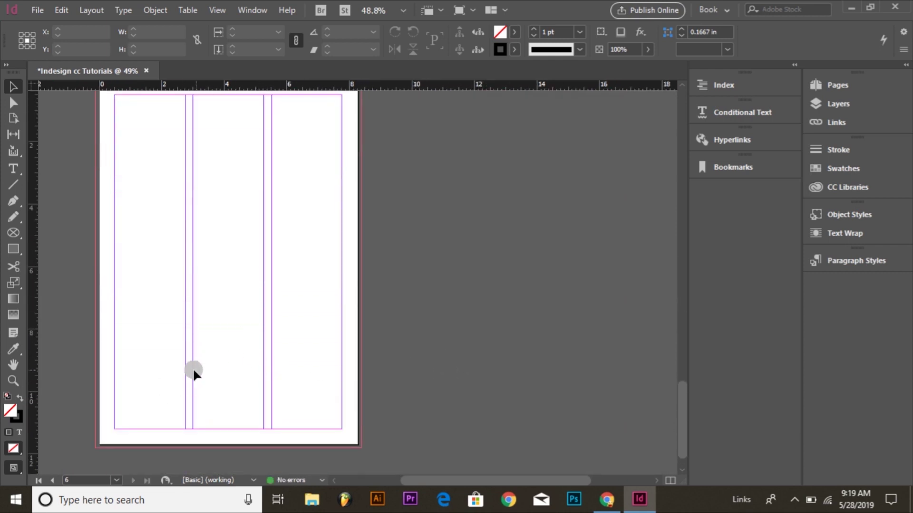
pyautogui.scroll(2, 183, 344)
pyautogui.scroll(5, 196, 333)
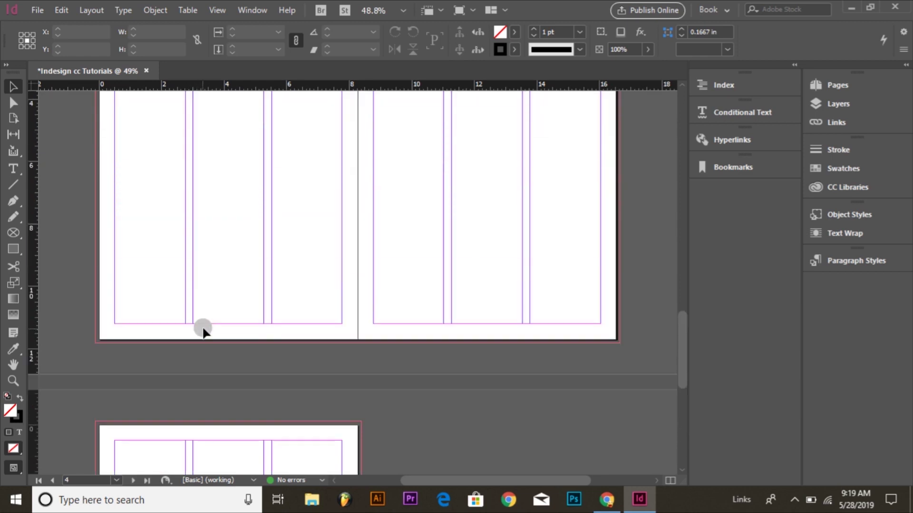
pyautogui.scroll(5, 214, 324)
pyautogui.scroll(3, 233, 310)
pyautogui.scroll(5, 237, 308)
pyautogui.scroll(3, 257, 305)
# Step: Uncheck Facing Pages in File > Document Setup and confirm
pyautogui.scroll(2, 274, 304)
pyautogui.scroll(-5, 274, 308)
pyautogui.scroll(-5, 213, 333)
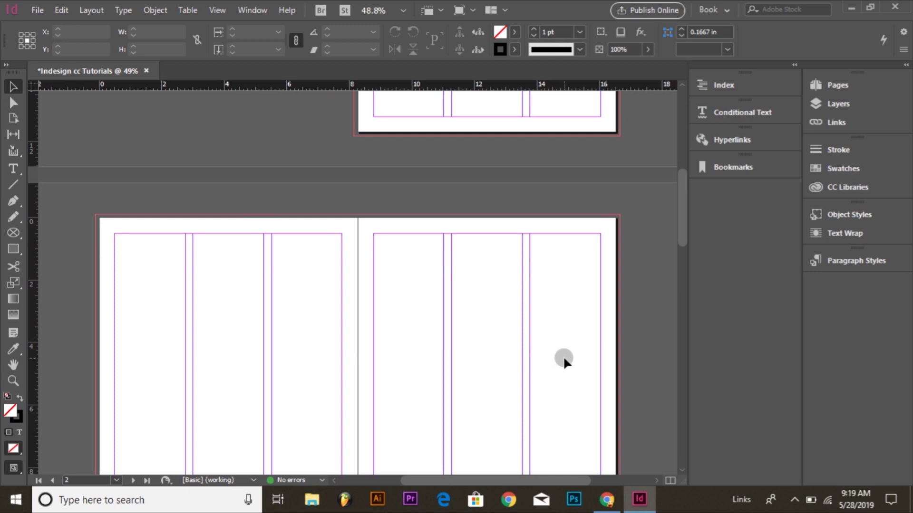
pyautogui.click(39, 9)
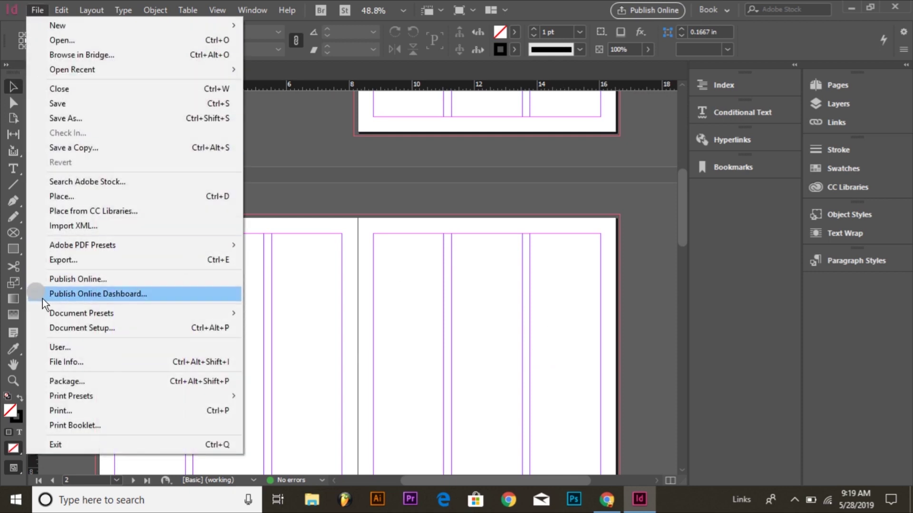
pyautogui.click(57, 332)
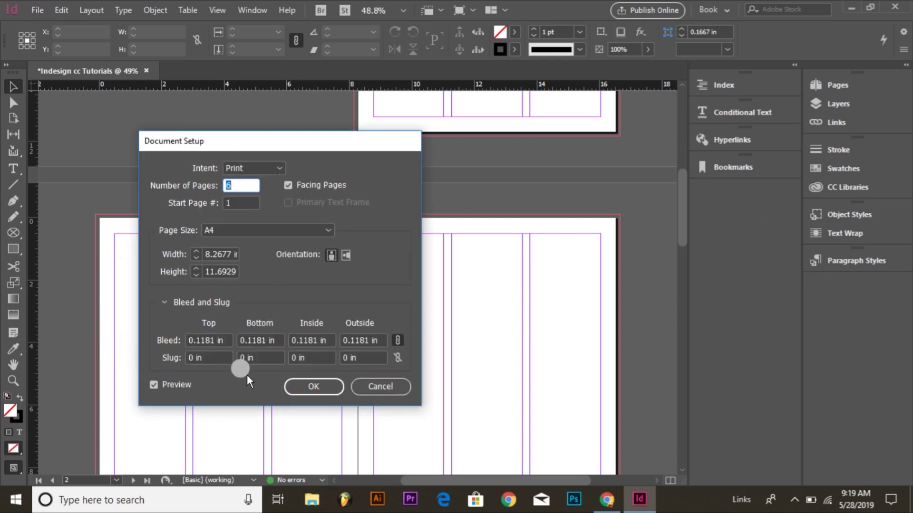
pyautogui.click(288, 184)
pyautogui.click(314, 386)
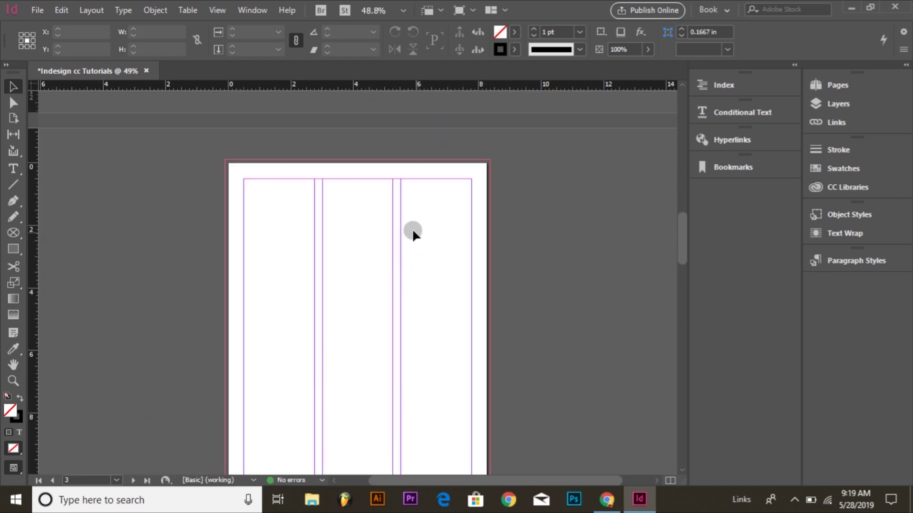
# Step: Draw a text frame from the first column's top-left corner down over its upper part on page 1
pyautogui.scroll(1, 415, 230)
pyautogui.scroll(-3, 410, 227)
pyautogui.scroll(-2, 410, 225)
pyautogui.scroll(3, 409, 224)
pyautogui.scroll(-6, 411, 222)
pyautogui.scroll(6, 414, 224)
pyautogui.scroll(-4, 417, 228)
pyautogui.scroll(5, 417, 224)
pyautogui.scroll(2, 418, 222)
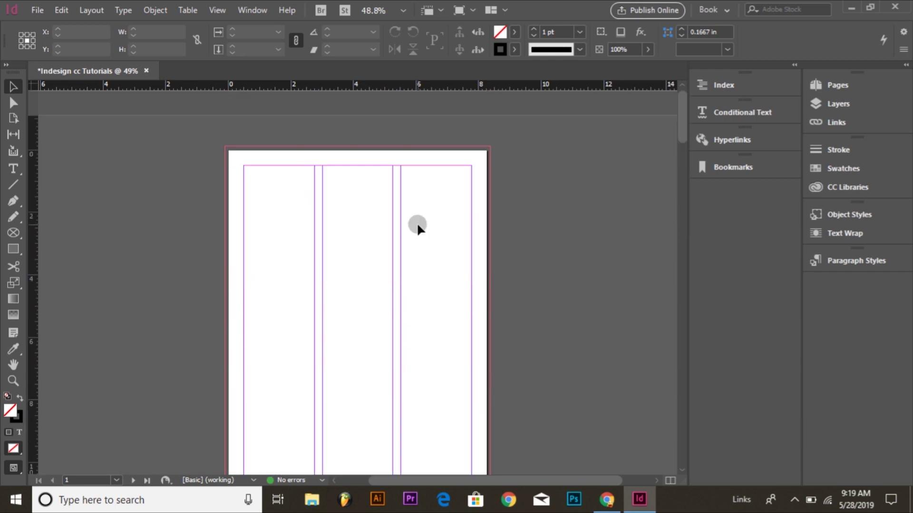
pyautogui.scroll(-1, 404, 223)
pyautogui.moveTo(350, 256); pyautogui.dragTo(374, 237)
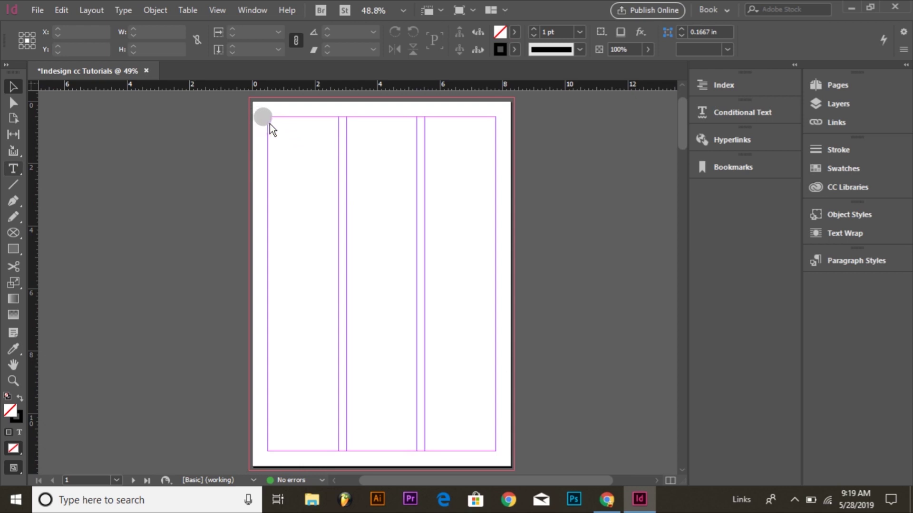
pyautogui.press('t')
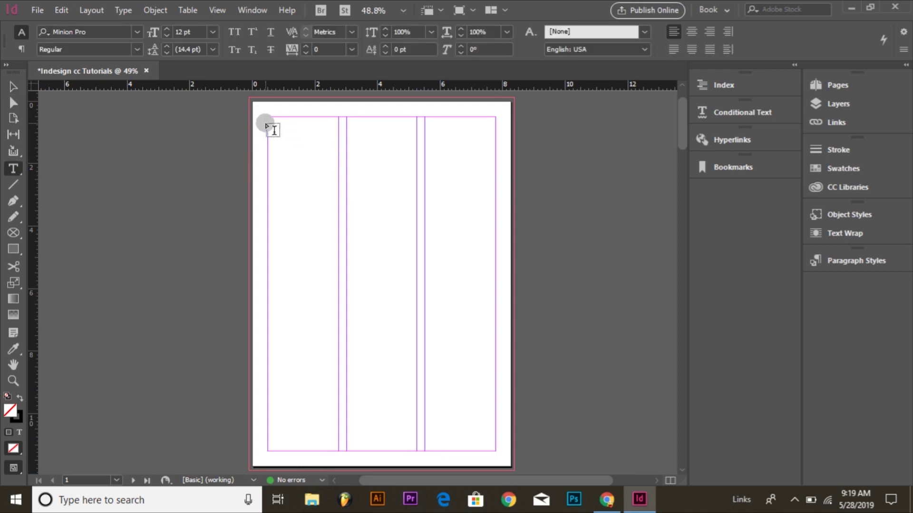
pyautogui.moveTo(268, 122)
pyautogui.mouseDown()
pyautogui.moveTo(346, 300)
pyautogui.moveTo(339, 296)
pyautogui.mouseUp()
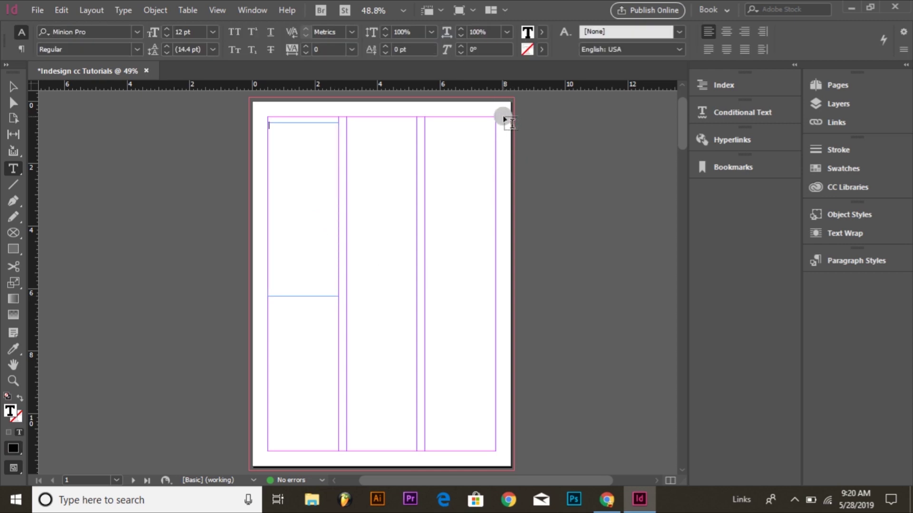
# Step: Draw small rectangles at page 1's right edge extending into the bleed and fill them red
pyautogui.click(13, 88)
pyautogui.click(14, 250)
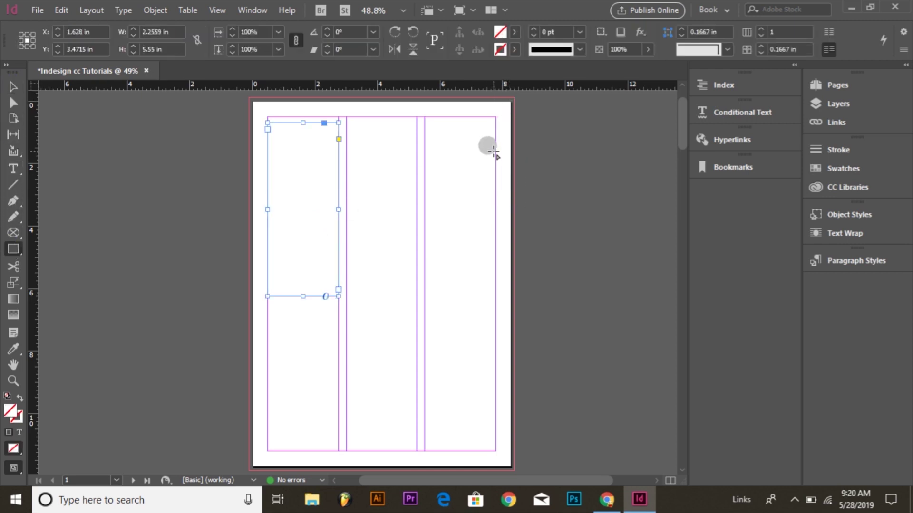
pyautogui.moveTo(495, 152); pyautogui.dragTo(512, 186)
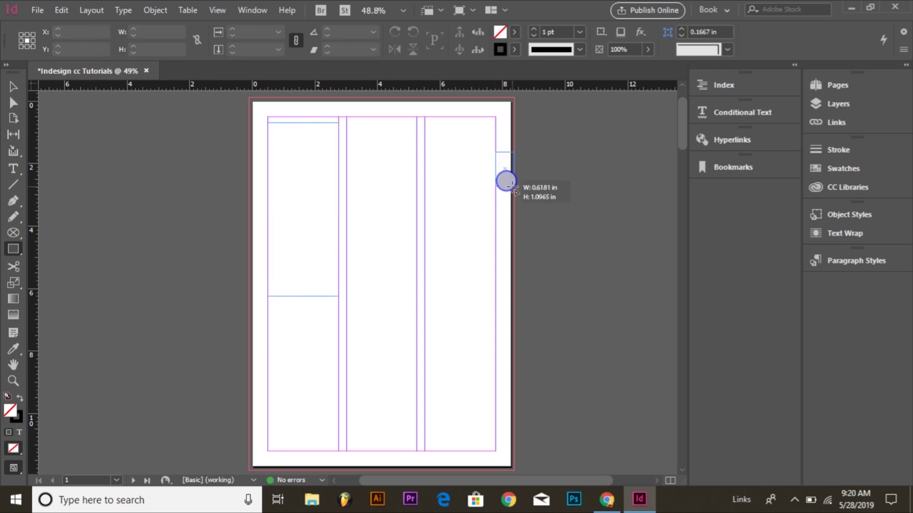
pyautogui.moveTo(512, 186); pyautogui.dragTo(512, 187)
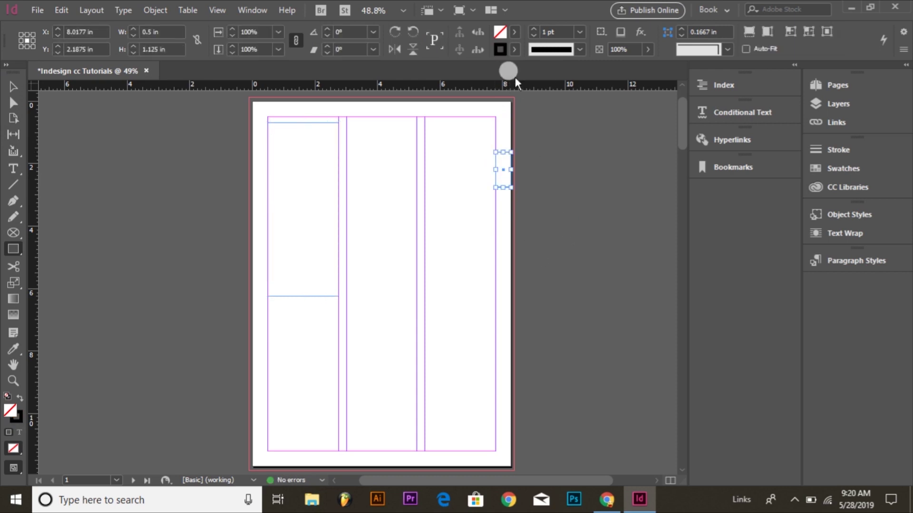
pyautogui.moveTo(510, 101); pyautogui.dragTo(517, 109)
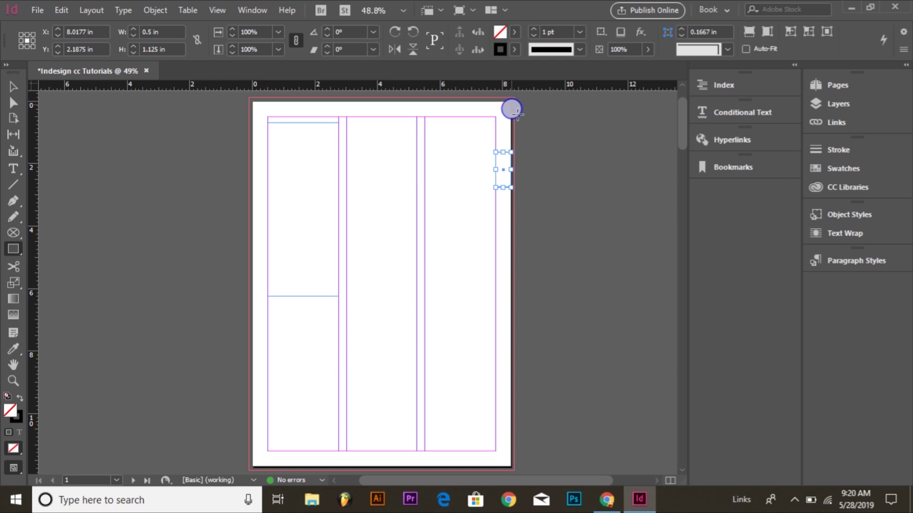
pyautogui.moveTo(517, 109); pyautogui.dragTo(514, 113)
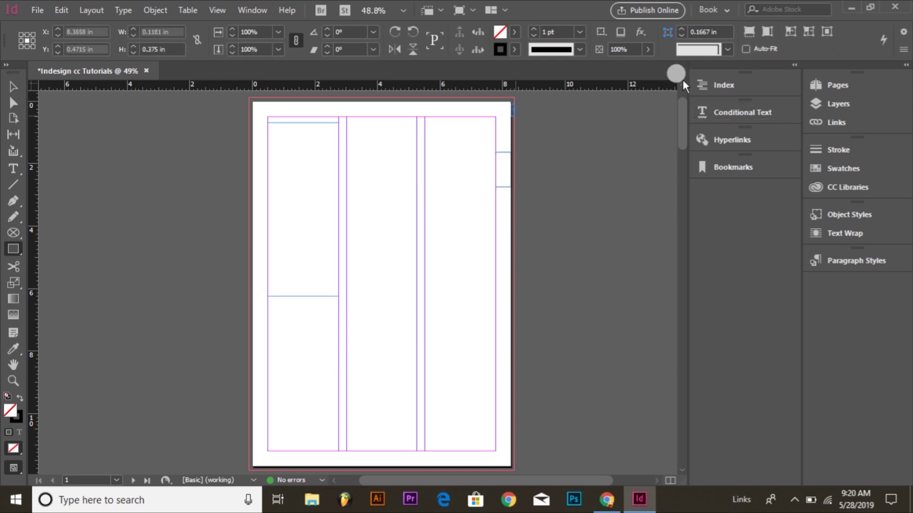
pyautogui.click(13, 86)
pyautogui.moveTo(549, 135); pyautogui.dragTo(517, 207)
pyautogui.click(514, 32)
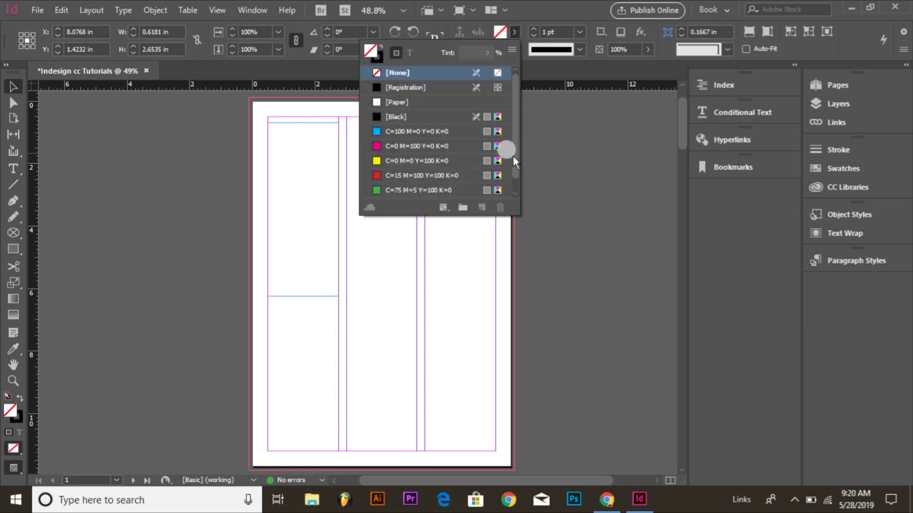
pyautogui.click(401, 175)
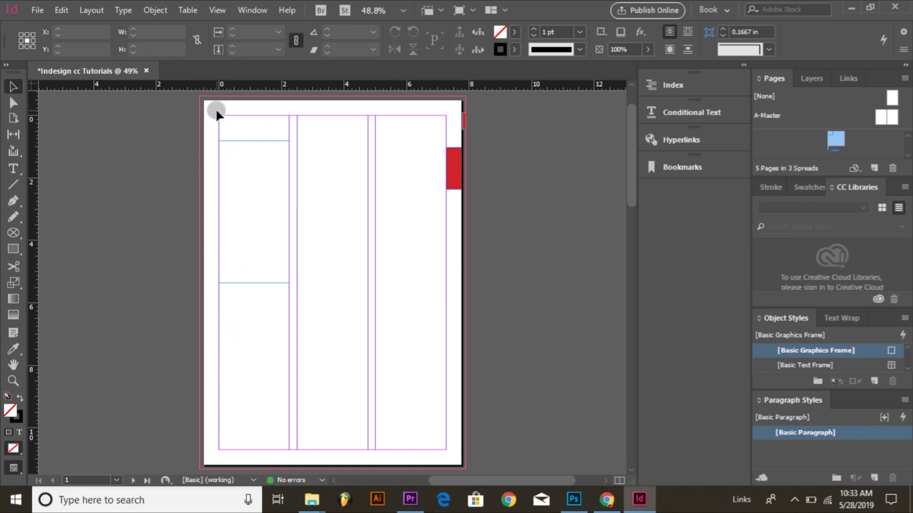
# Step: Widen the first-column text frame to about 2.5 in so it reaches the second column
pyautogui.moveTo(220, 115); pyautogui.dragTo(444, 453)
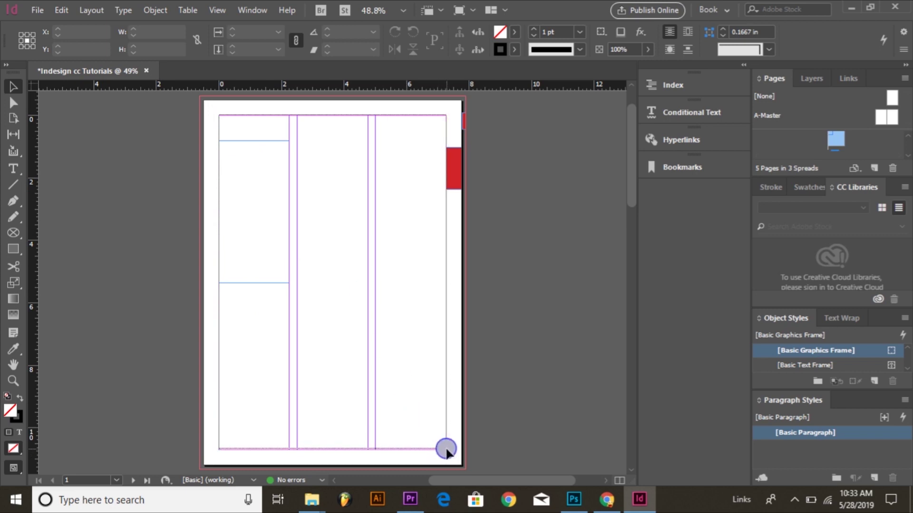
pyautogui.click(284, 207)
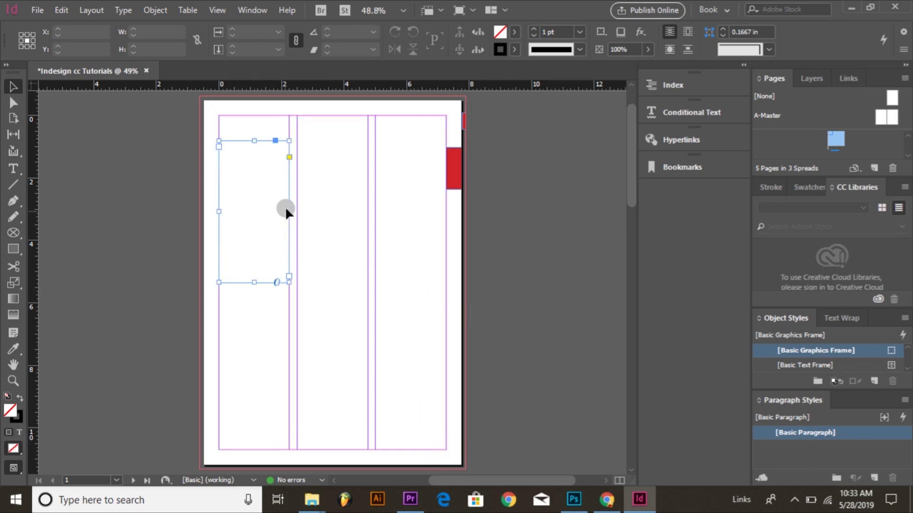
pyautogui.click(292, 208)
pyautogui.click(284, 210)
pyautogui.moveTo(289, 211); pyautogui.dragTo(361, 219)
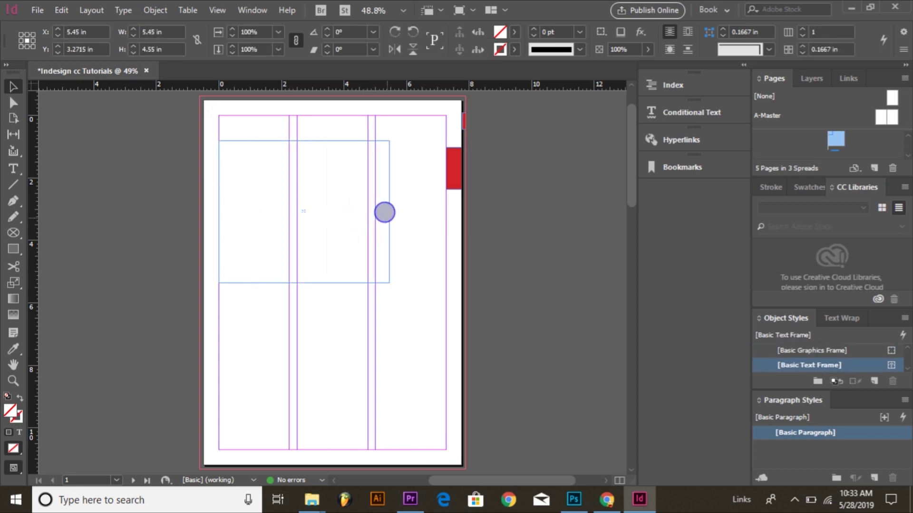
pyautogui.moveTo(361, 219)
pyautogui.mouseDown()
pyautogui.moveTo(433, 223)
pyautogui.moveTo(297, 218)
pyautogui.mouseUp()
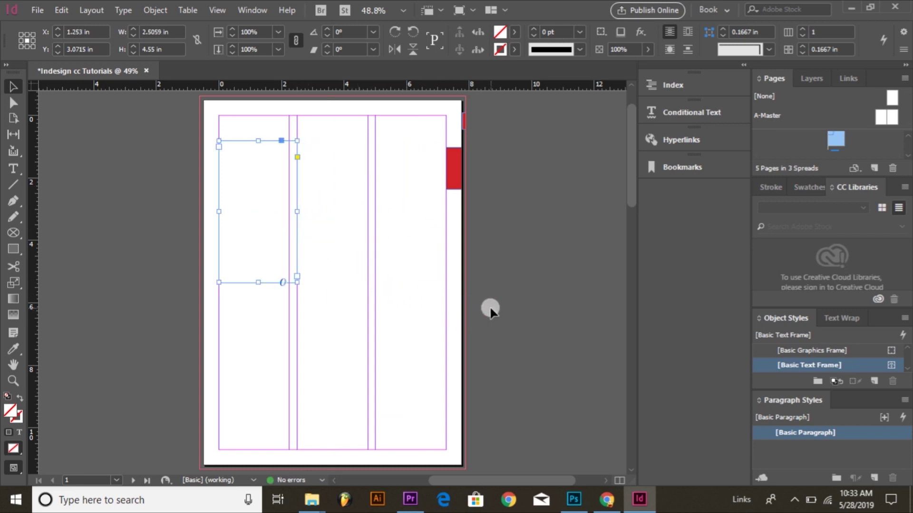
pyautogui.click(373, 226)
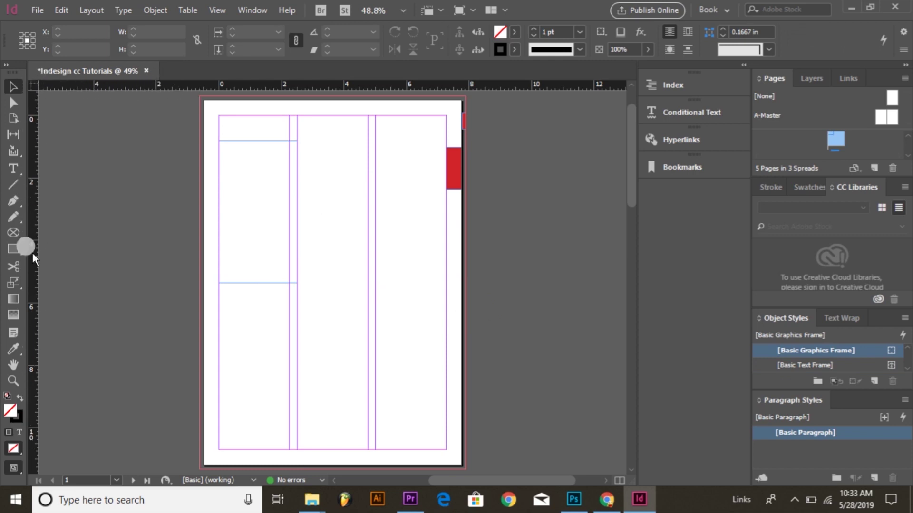
# Step: Drag out two vertical ruler guides and one horizontal guide at the page top
pyautogui.moveTo(33, 101); pyautogui.dragTo(217, 151)
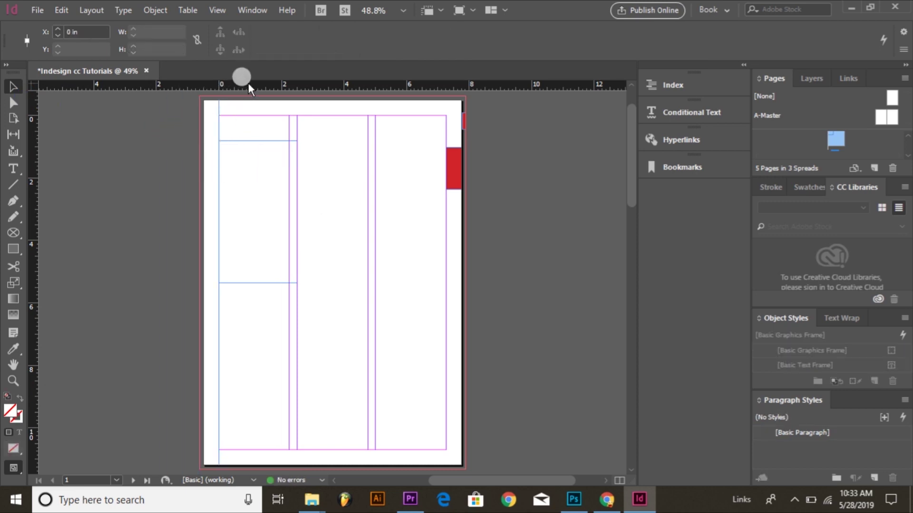
pyautogui.moveTo(248, 84); pyautogui.dragTo(252, 115)
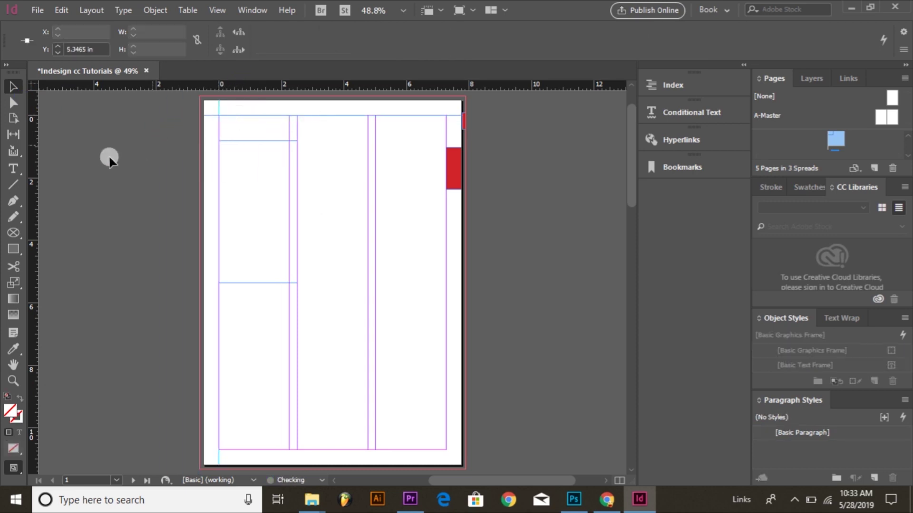
pyautogui.moveTo(32, 169); pyautogui.dragTo(332, 200)
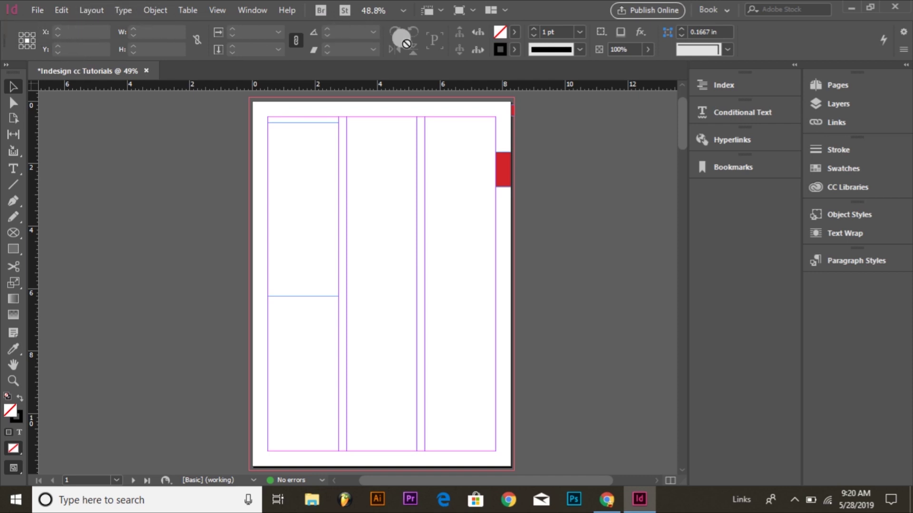
# Step: Select the upper-left text frame and switch to the Pencil tool
pyautogui.click(313, 144)
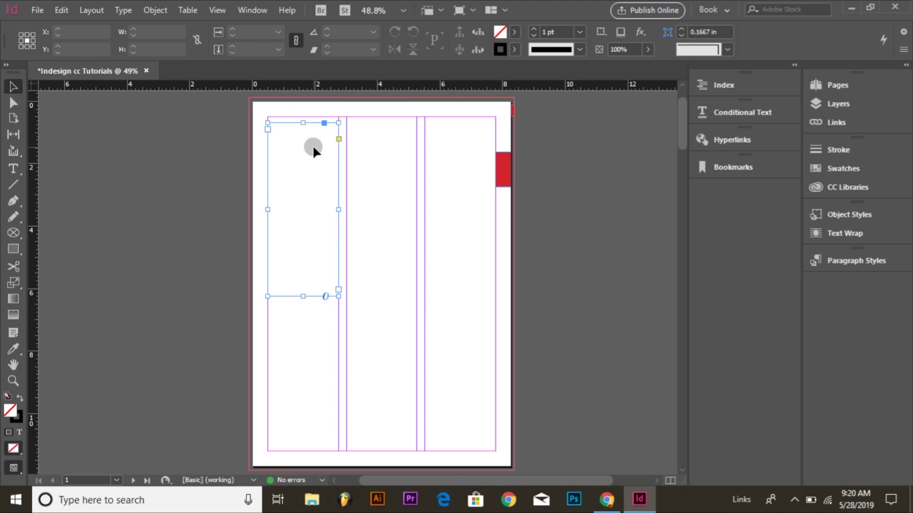
pyautogui.click(15, 199)
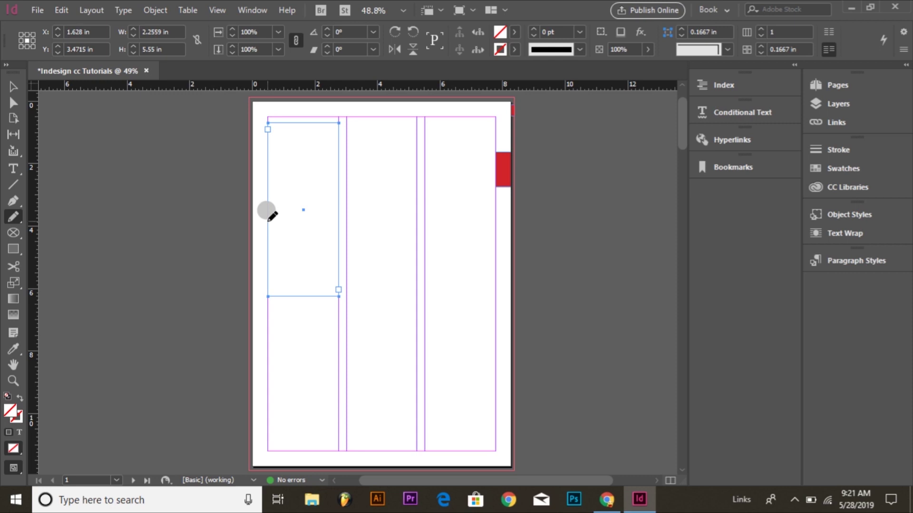
# Step: Dismiss the Preflight menu and marquee-select the upper-left text frame with the Selection tool
pyautogui.click(321, 480)
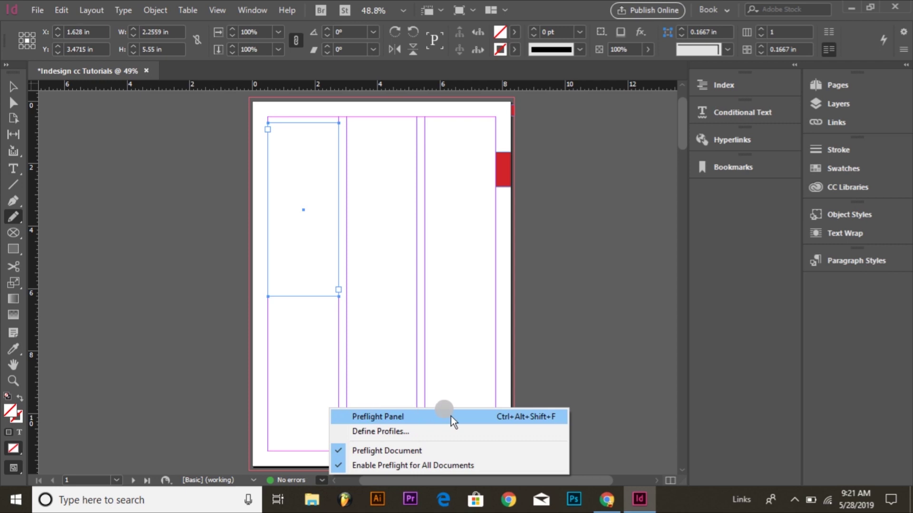
pyautogui.click(553, 290)
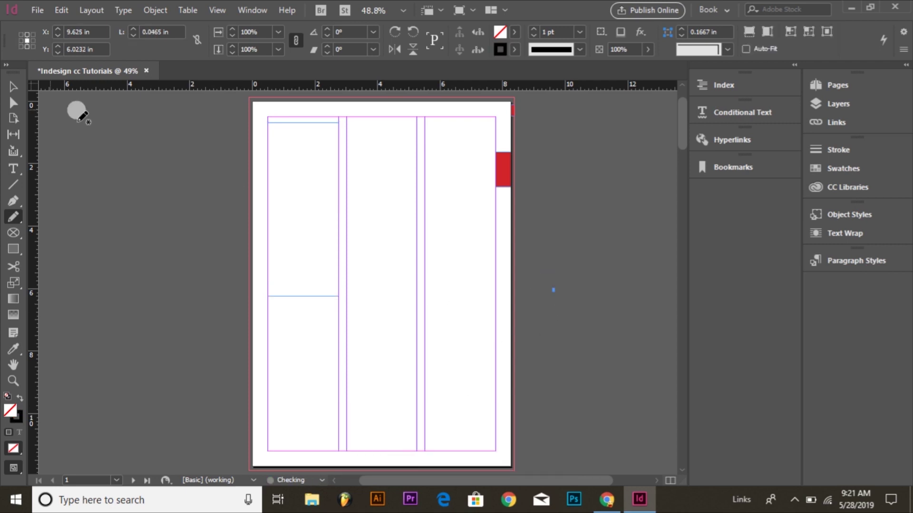
pyautogui.click(8, 83)
pyautogui.moveTo(133, 159); pyautogui.dragTo(327, 247)
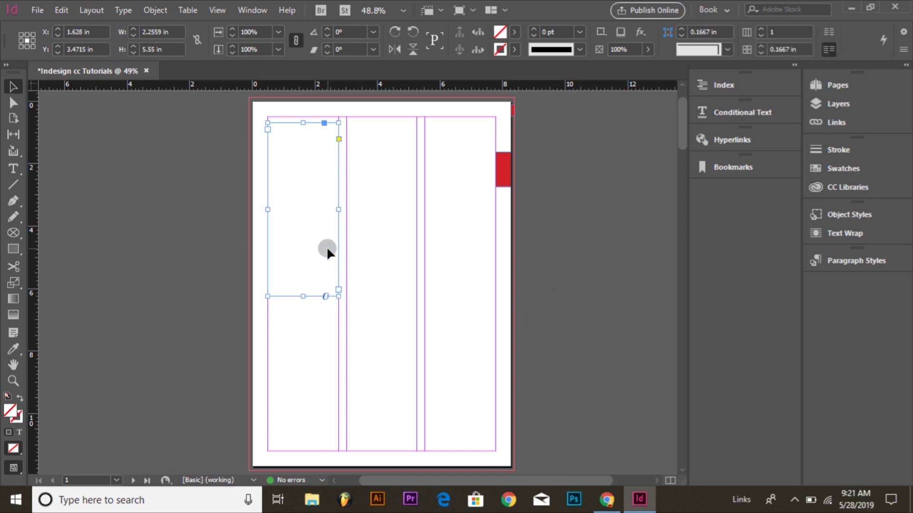
# Step: Float the CC Libraries, Bookmarks, Hyperlinks and Conditional Text panels out of the dock
pyautogui.click(584, 308)
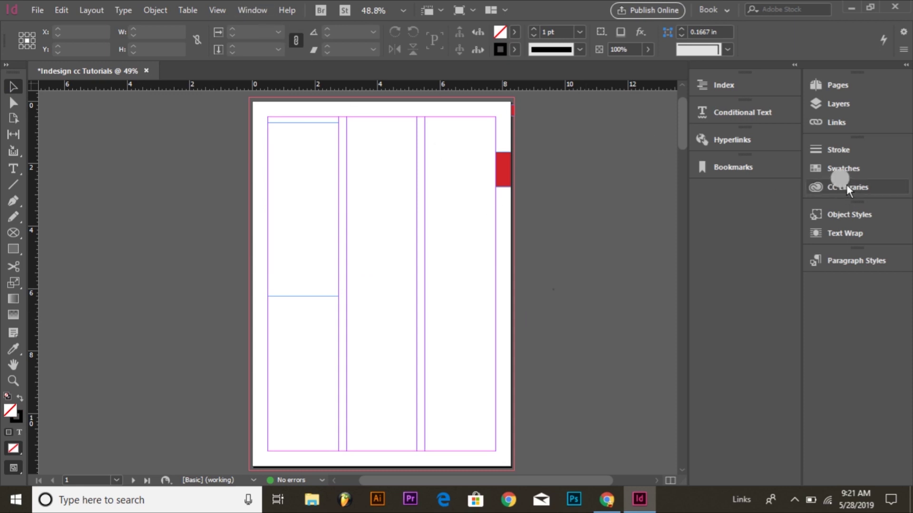
pyautogui.moveTo(842, 186); pyautogui.dragTo(659, 253)
pyautogui.moveTo(746, 167); pyautogui.dragTo(559, 221)
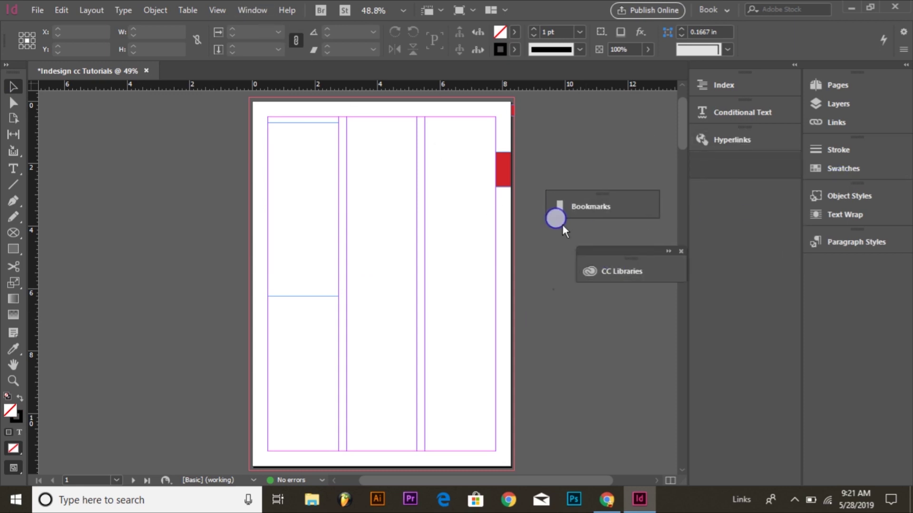
pyautogui.moveTo(729, 140); pyautogui.dragTo(548, 196)
pyautogui.moveTo(734, 109); pyautogui.dragTo(594, 145)
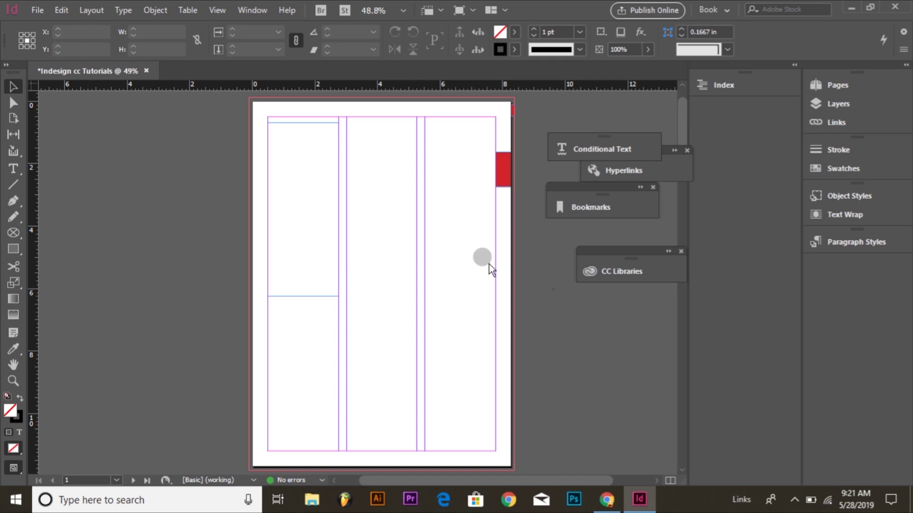
# Step: Stack Conditional Text, Hyperlinks and Bookmarks into one floating group at the left
pyautogui.moveTo(601, 127)
pyautogui.mouseDown()
pyautogui.moveTo(1, 134)
pyautogui.moveTo(96, 104)
pyautogui.mouseUp()
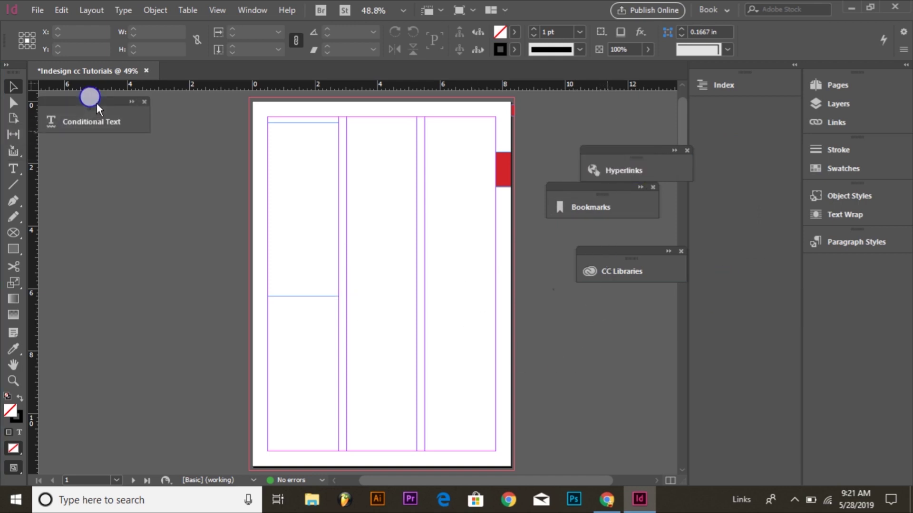
pyautogui.moveTo(648, 149)
pyautogui.mouseDown()
pyautogui.moveTo(65, 164)
pyautogui.moveTo(90, 143)
pyautogui.mouseUp()
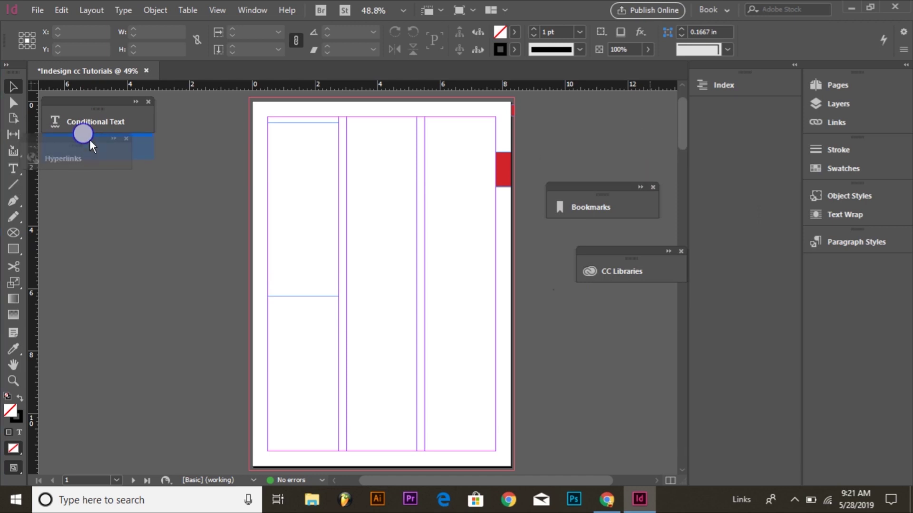
pyautogui.moveTo(619, 191)
pyautogui.mouseDown()
pyautogui.moveTo(511, 231)
pyautogui.moveTo(112, 165)
pyautogui.mouseUp()
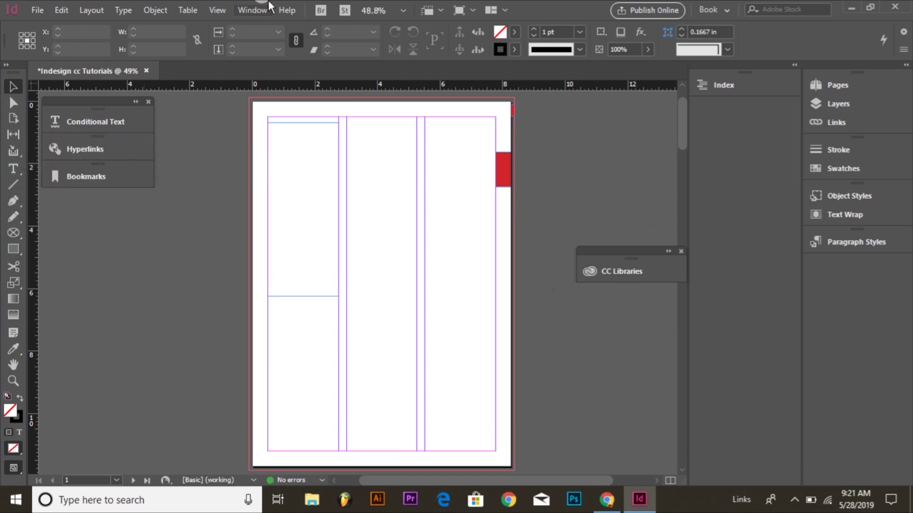
pyautogui.click(252, 10)
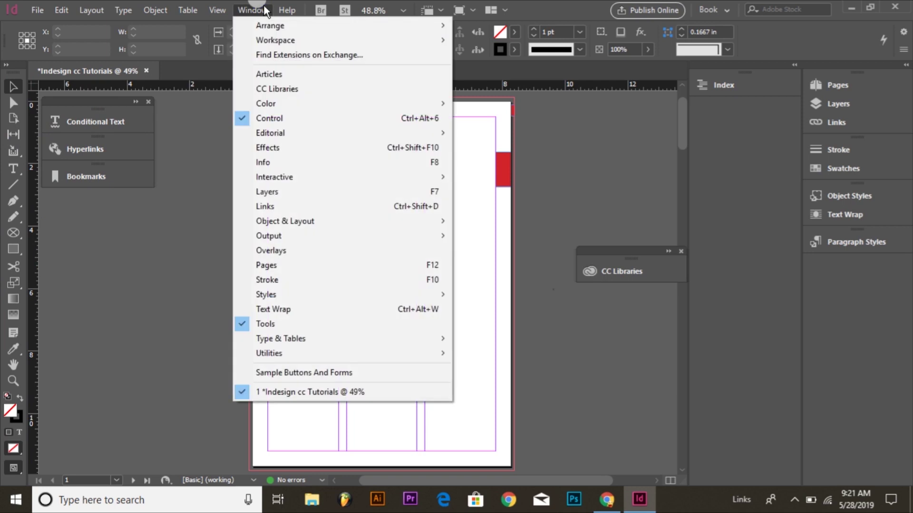
pyautogui.moveTo(275, 40)
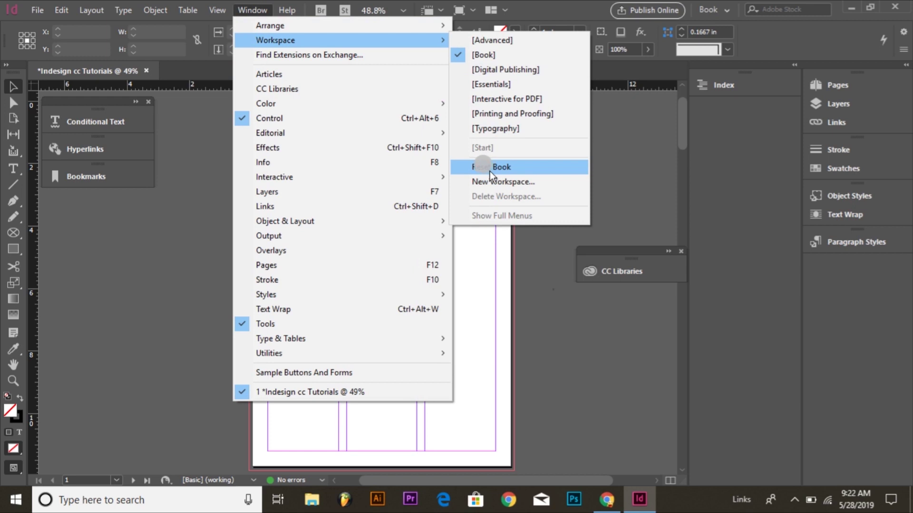
# Step: Choose Window > Workspace > Reset Book to restore the docked panel layout
pyautogui.click(521, 166)
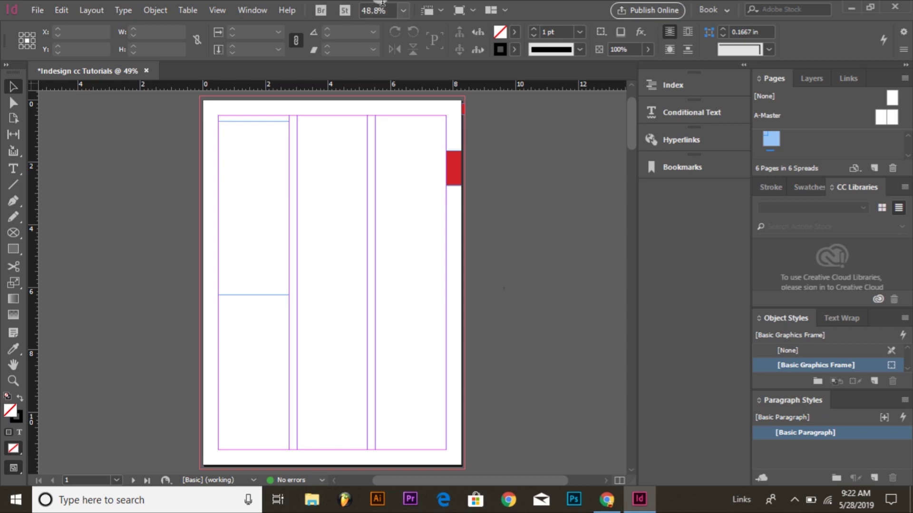
# Step: Set the page magnification to 100%, then to 70%
pyautogui.click(378, 10)
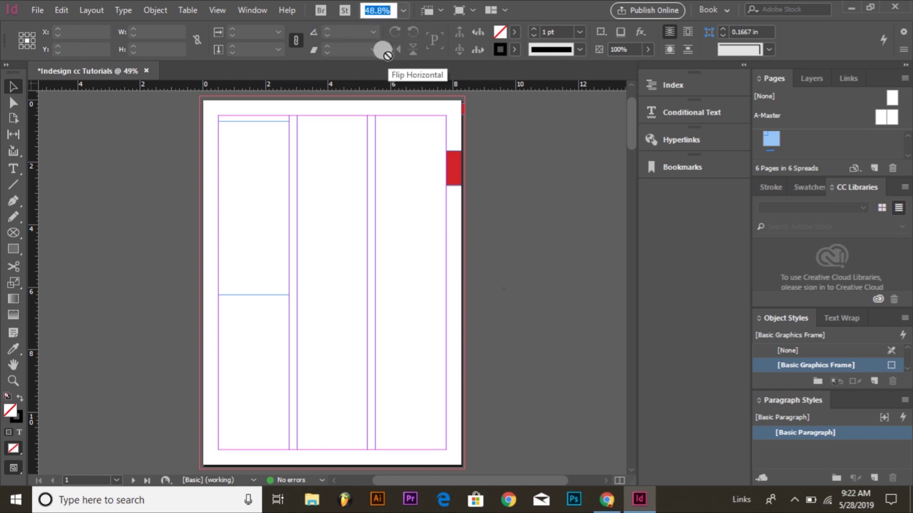
pyautogui.write('5')
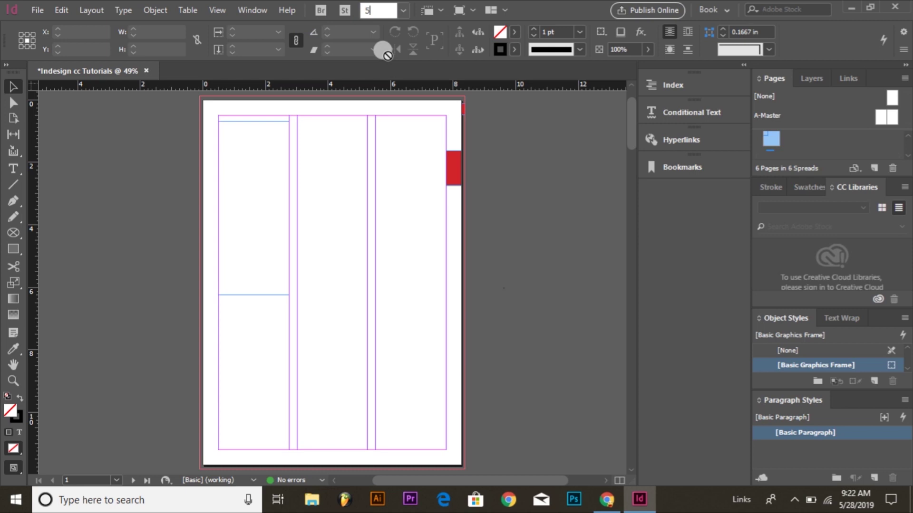
pyautogui.write('100')
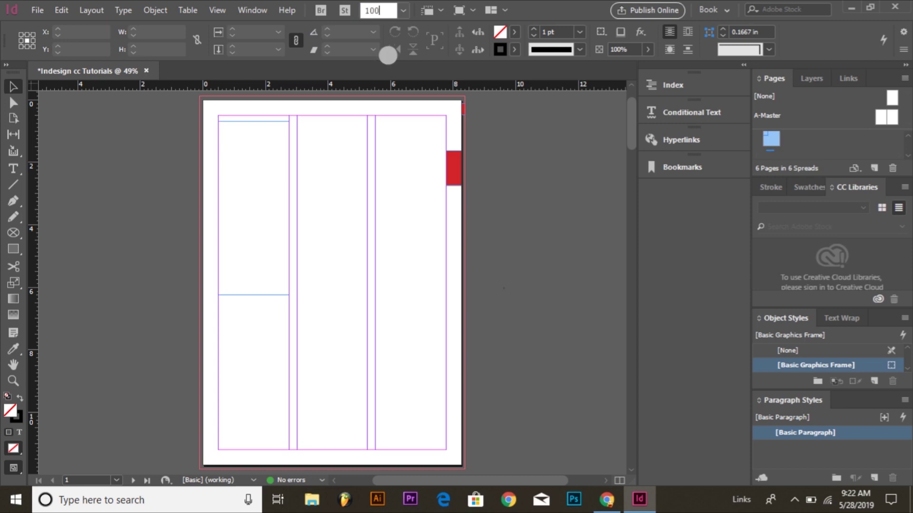
pyautogui.press('Return')
pyautogui.click(381, 10)
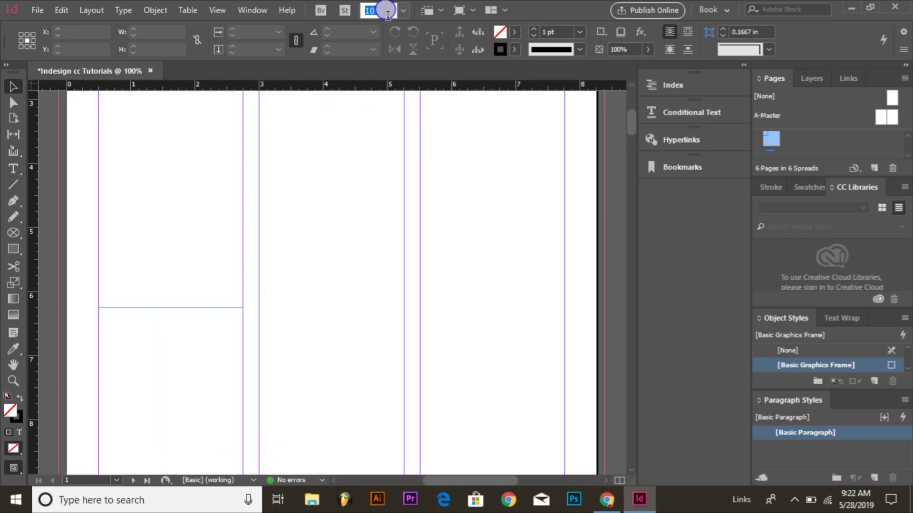
pyautogui.write('70')
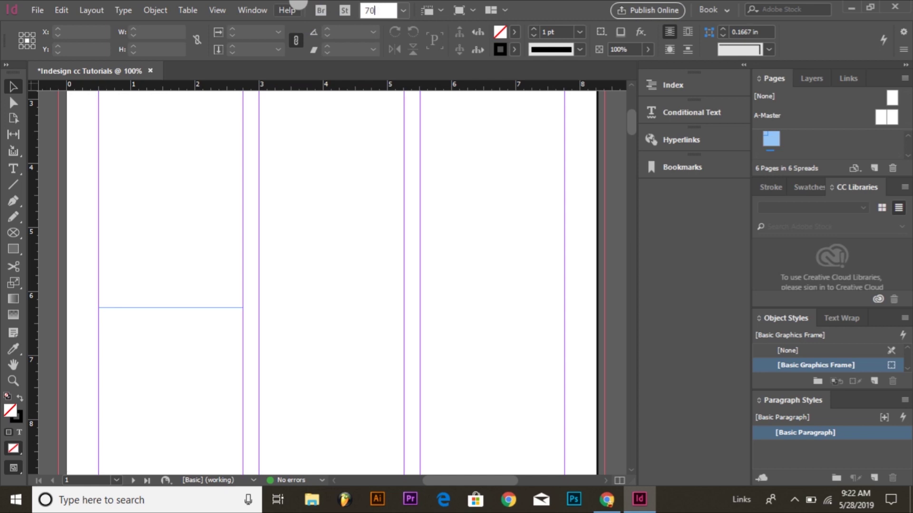
pyautogui.press('Return')
pyautogui.scroll(3, 371, 167)
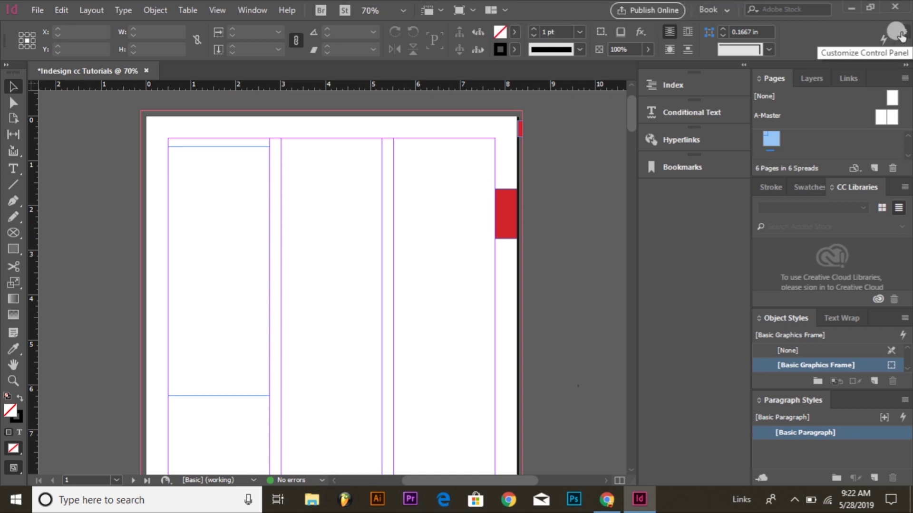
pyautogui.click(900, 34)
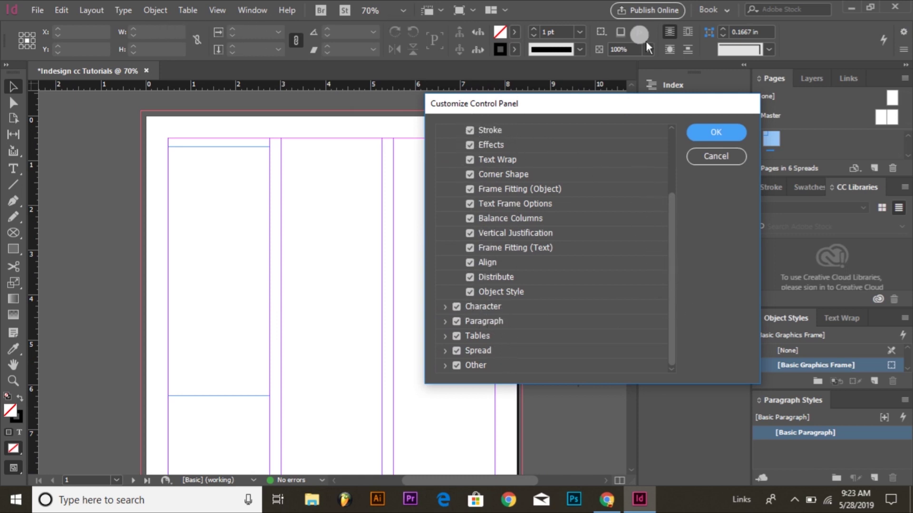
pyautogui.moveTo(670, 264)
pyautogui.mouseDown()
pyautogui.moveTo(676, 203)
pyautogui.moveTo(671, 292)
pyautogui.mouseUp()
pyautogui.click(715, 132)
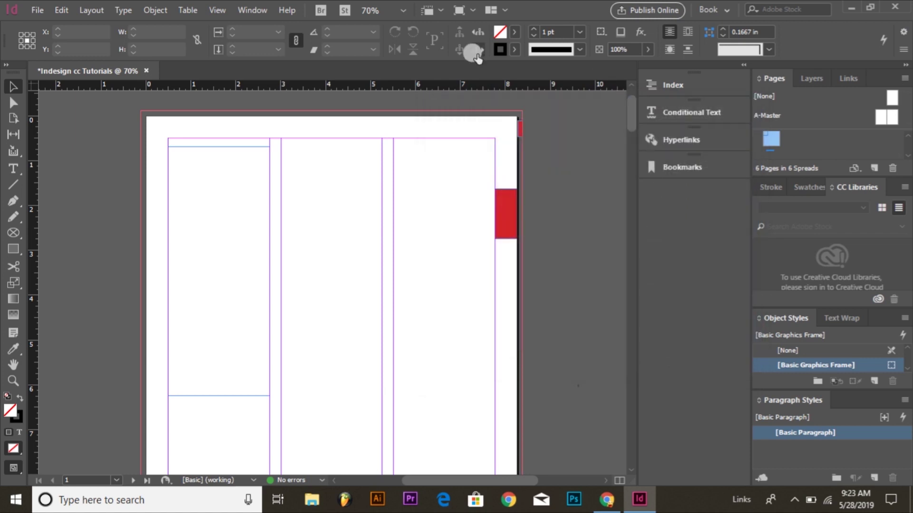
pyautogui.scroll(-1, 558, 266)
pyautogui.scroll(-3, 557, 267)
pyautogui.scroll(4, 556, 266)
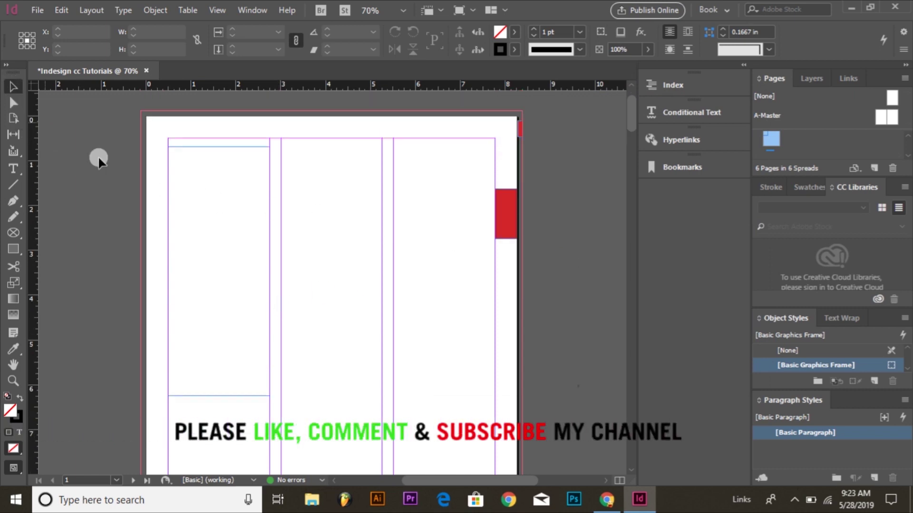
# Step: Draw a square rectangle frame in the middle column filled with the C=100 cyan swatch
pyautogui.click(14, 248)
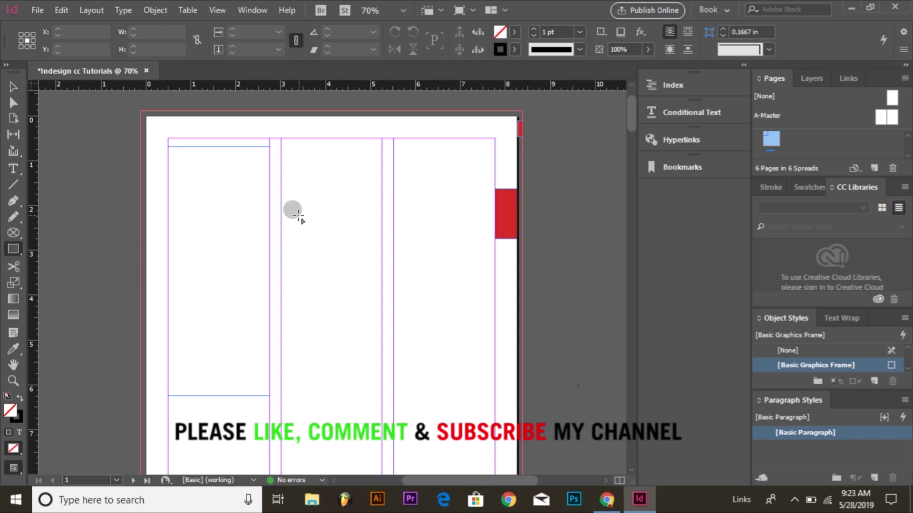
pyautogui.moveTo(289, 203); pyautogui.dragTo(404, 321)
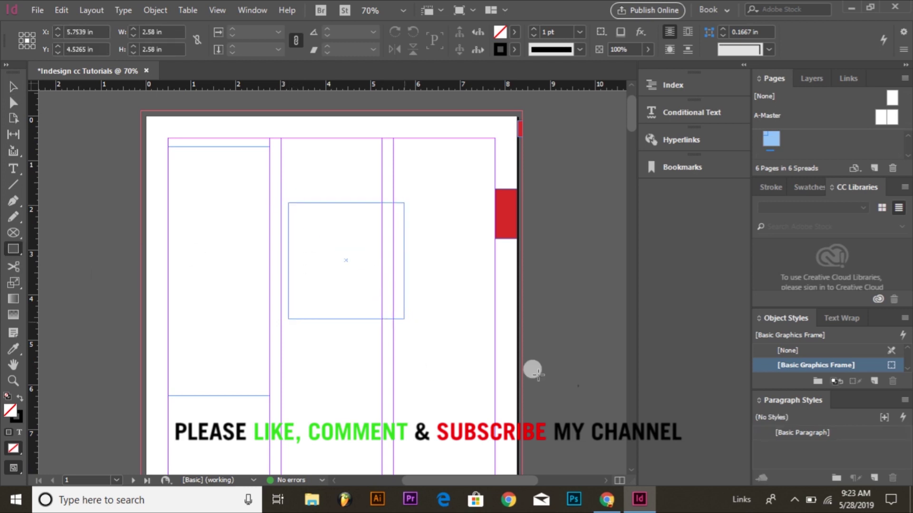
pyautogui.click(514, 32)
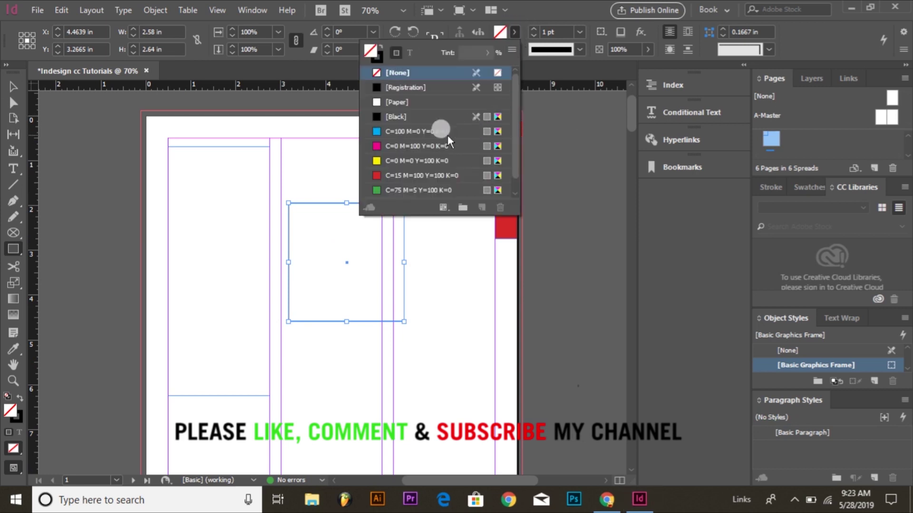
pyautogui.click(435, 132)
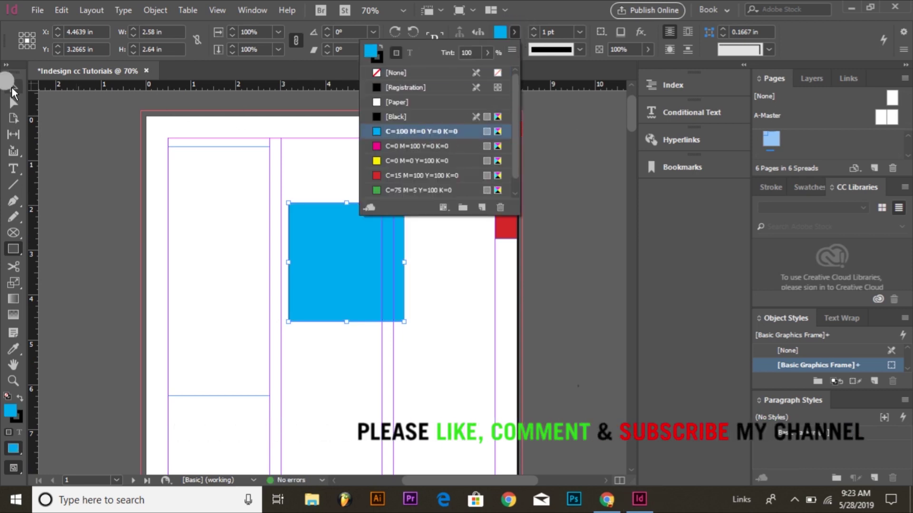
pyautogui.press('v')
pyautogui.click(334, 131)
pyautogui.scroll(-2, 341, 149)
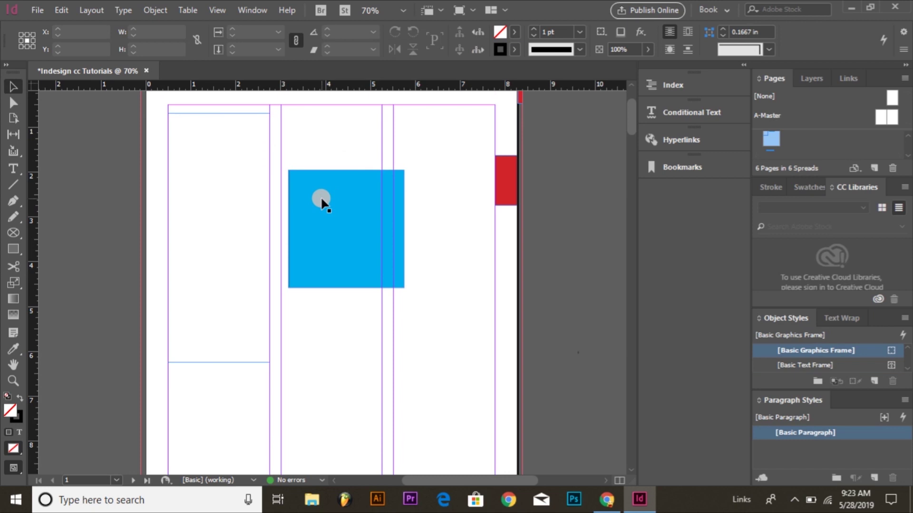
# Step: Move the cyan square down-right and the left text frame lower, past the left margin
pyautogui.click(204, 194)
pyautogui.click(513, 183)
pyautogui.click(458, 278)
pyautogui.moveTo(358, 225); pyautogui.dragTo(426, 346)
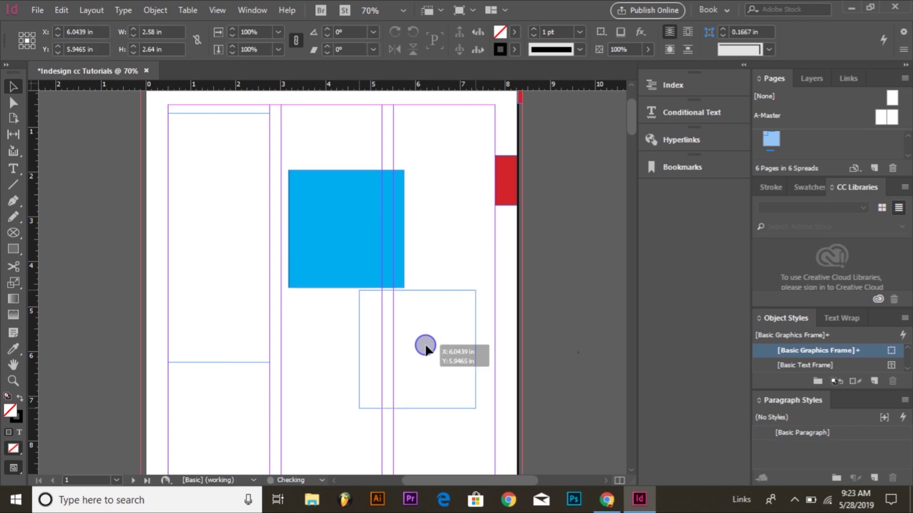
pyautogui.moveTo(237, 252); pyautogui.dragTo(206, 334)
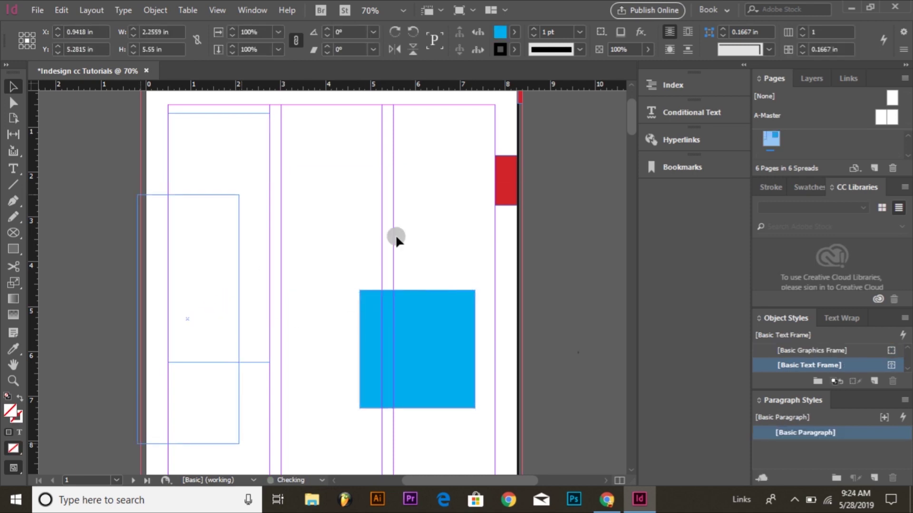
# Step: Drag the text frame's right corners into a slanted four-sided outline reaching the middle column
pyautogui.press('a')
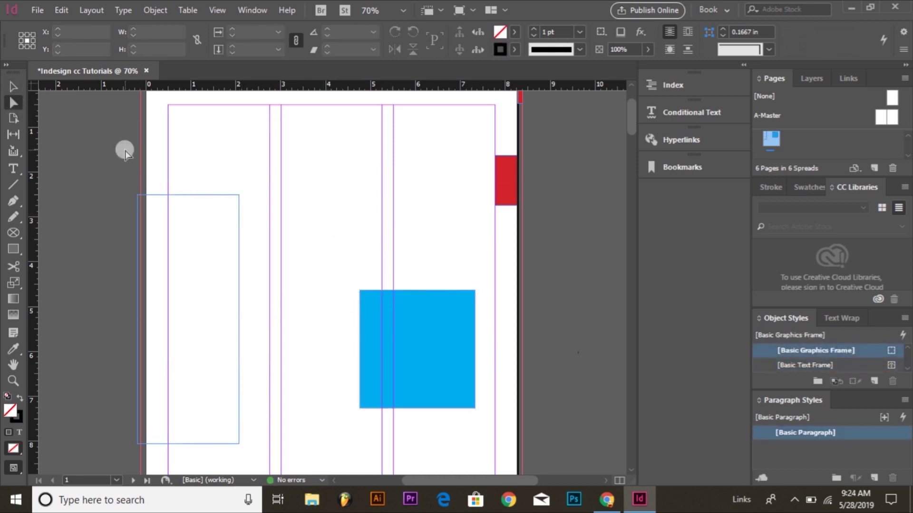
pyautogui.click(205, 228)
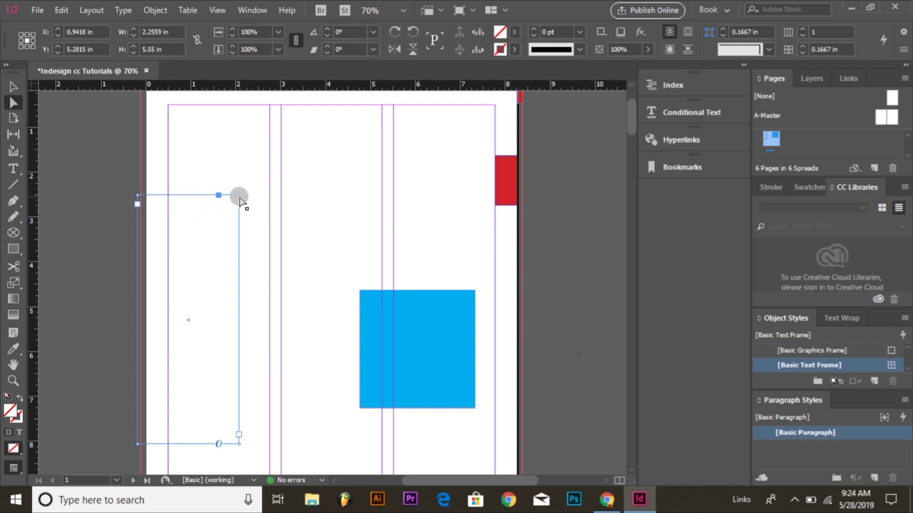
pyautogui.moveTo(239, 194); pyautogui.dragTo(331, 138)
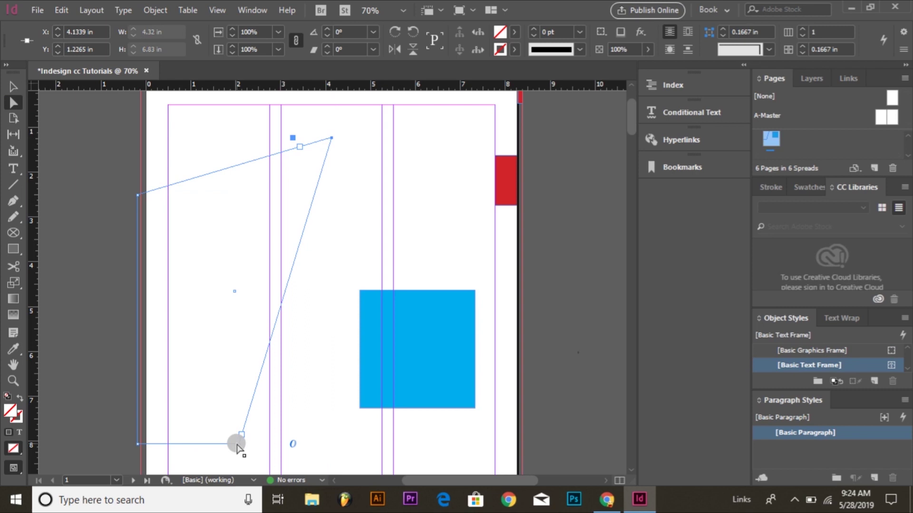
pyautogui.moveTo(238, 445); pyautogui.dragTo(207, 251)
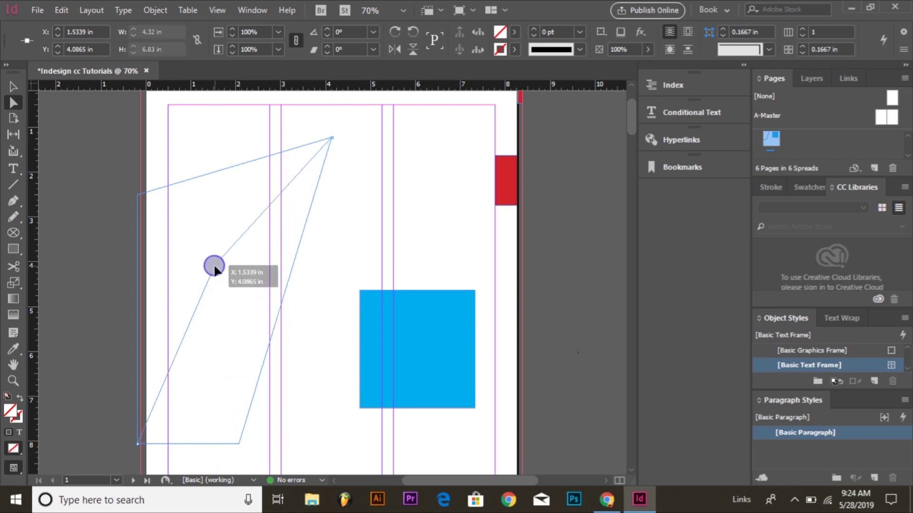
pyautogui.moveTo(194, 240)
pyautogui.mouseDown()
pyautogui.moveTo(220, 271)
pyautogui.moveTo(281, 393)
pyautogui.mouseUp()
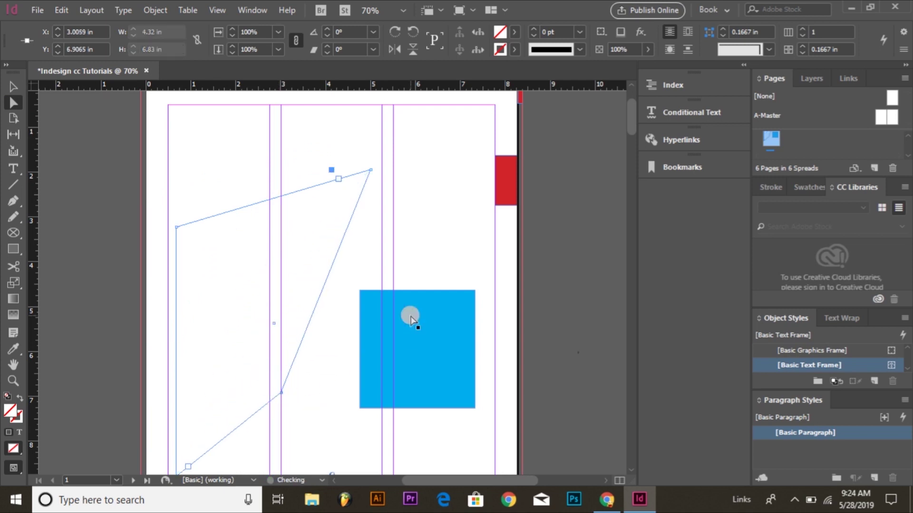
# Step: Drag the cyan square's top-right, bottom-right and top-left corners into a tall slanted shape
pyautogui.click(411, 318)
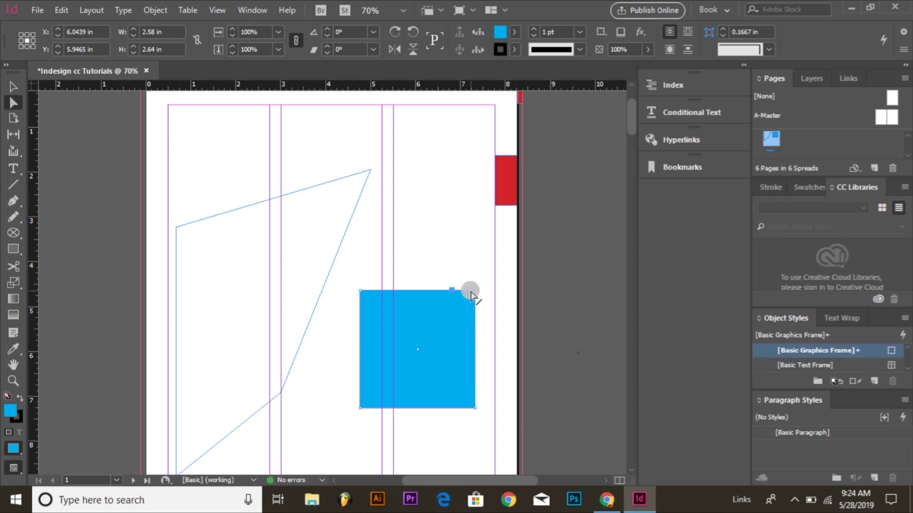
pyautogui.moveTo(475, 291); pyautogui.dragTo(484, 175)
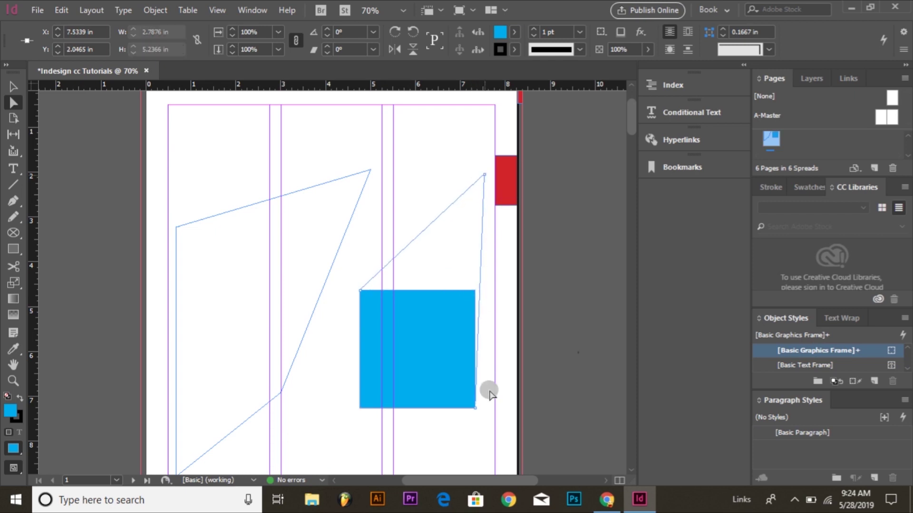
pyautogui.moveTo(475, 408); pyautogui.dragTo(477, 462)
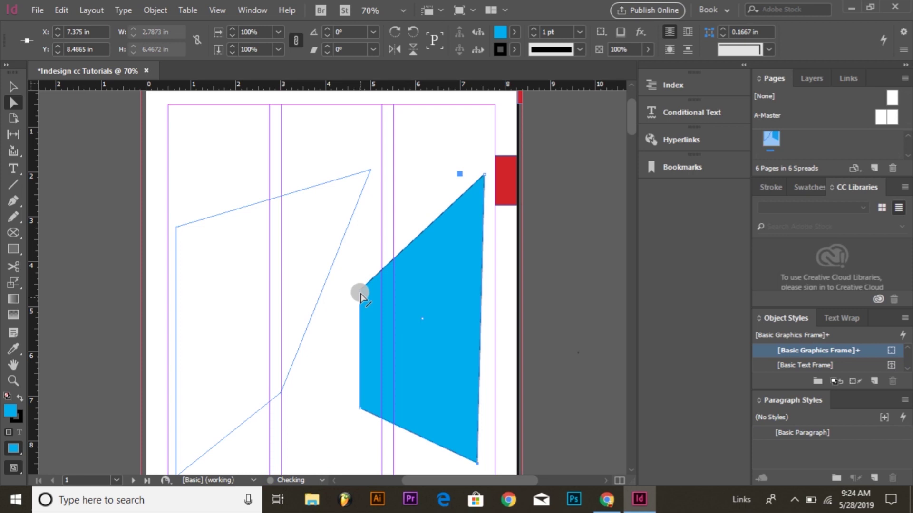
pyautogui.moveTo(359, 290); pyautogui.dragTo(388, 331)
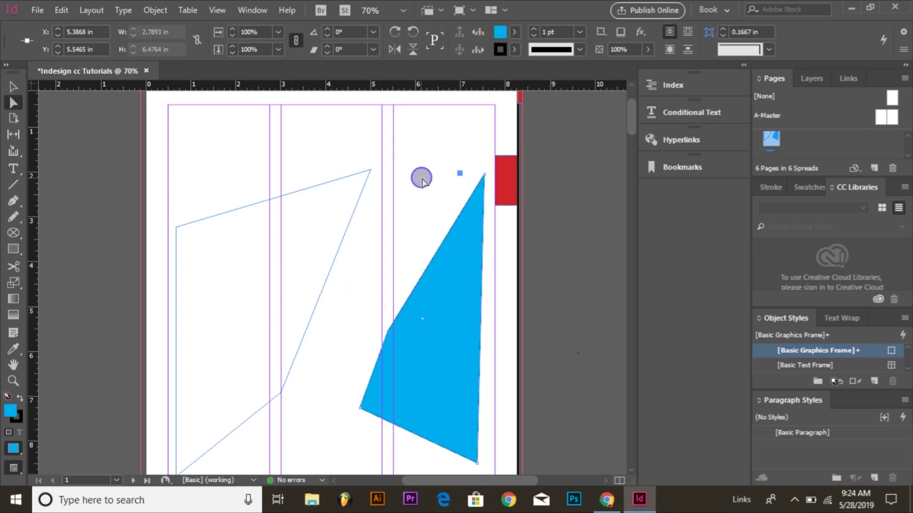
pyautogui.click(413, 186)
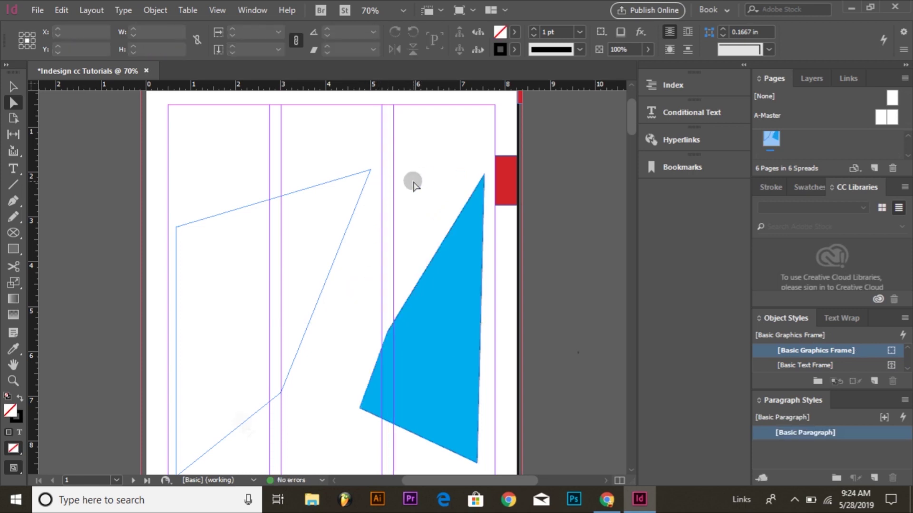
pyautogui.click(116, 481)
pyautogui.click(87, 423)
pyautogui.click(118, 478)
pyautogui.click(90, 452)
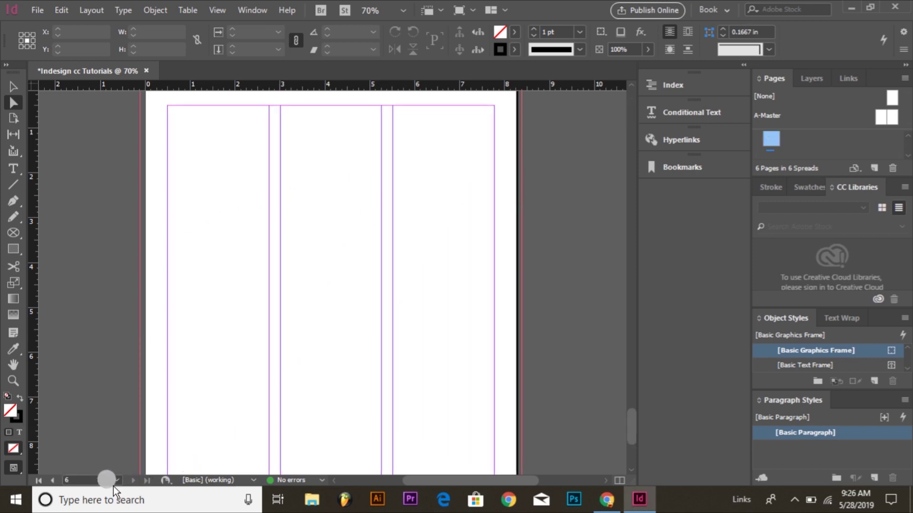
pyautogui.click(116, 480)
pyautogui.click(90, 469)
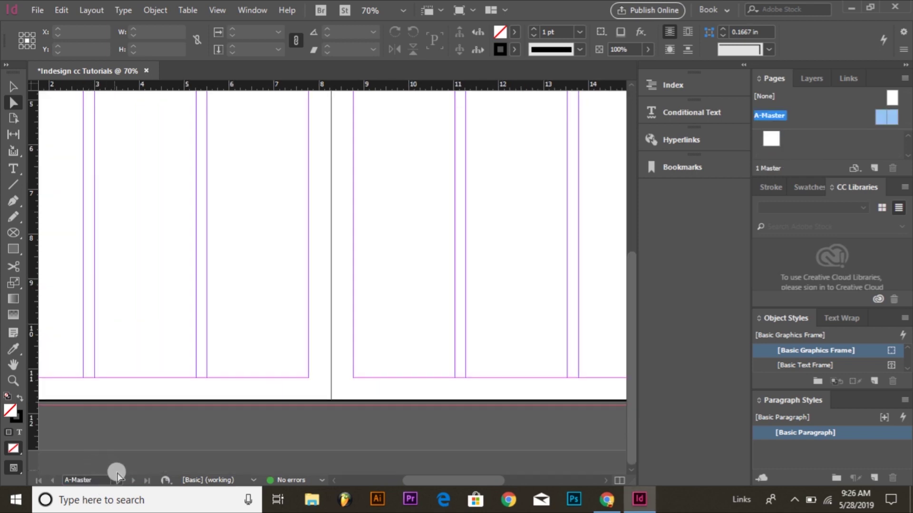
pyautogui.click(118, 480)
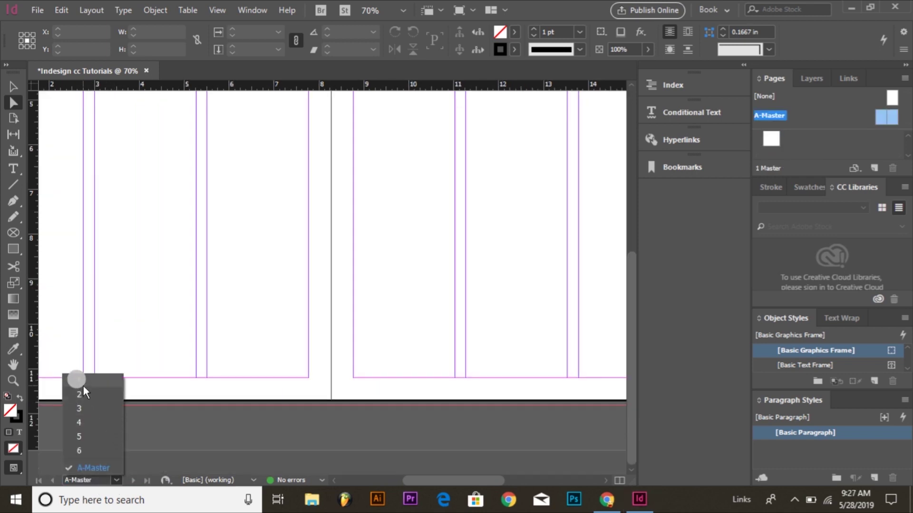
pyautogui.click(84, 387)
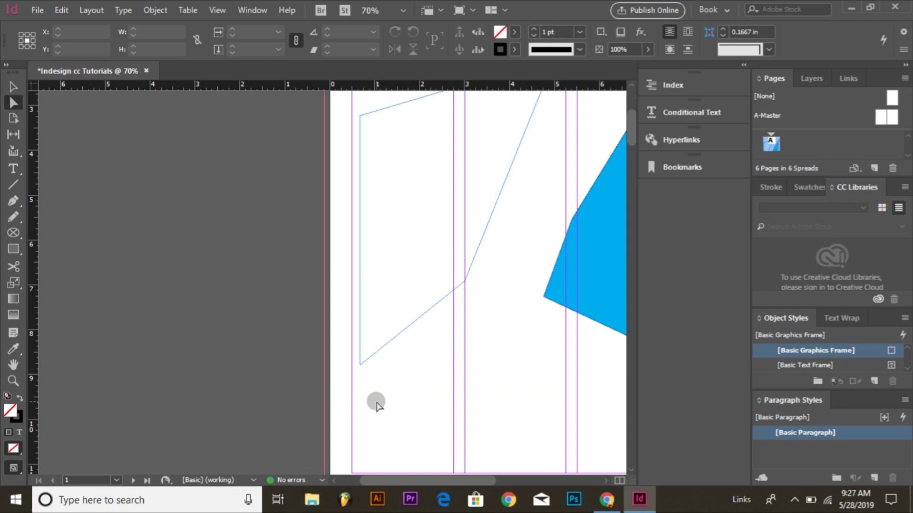